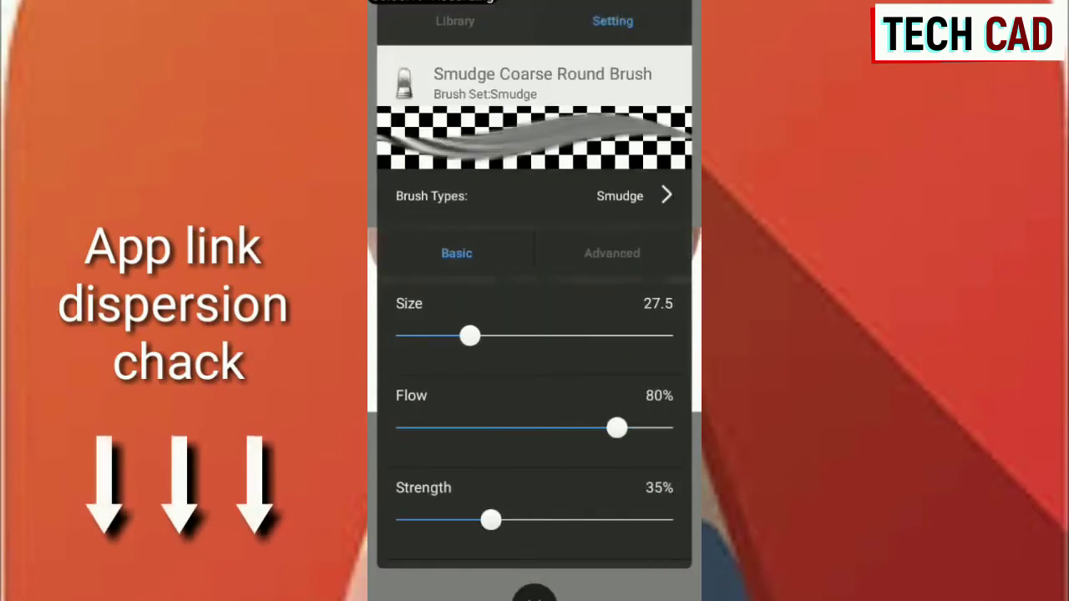
Step: Set the Smudge Coarse Round Brush to 9% flow and 20% strength
drag(616, 428, 418, 428)
drag(490, 521, 450, 521)
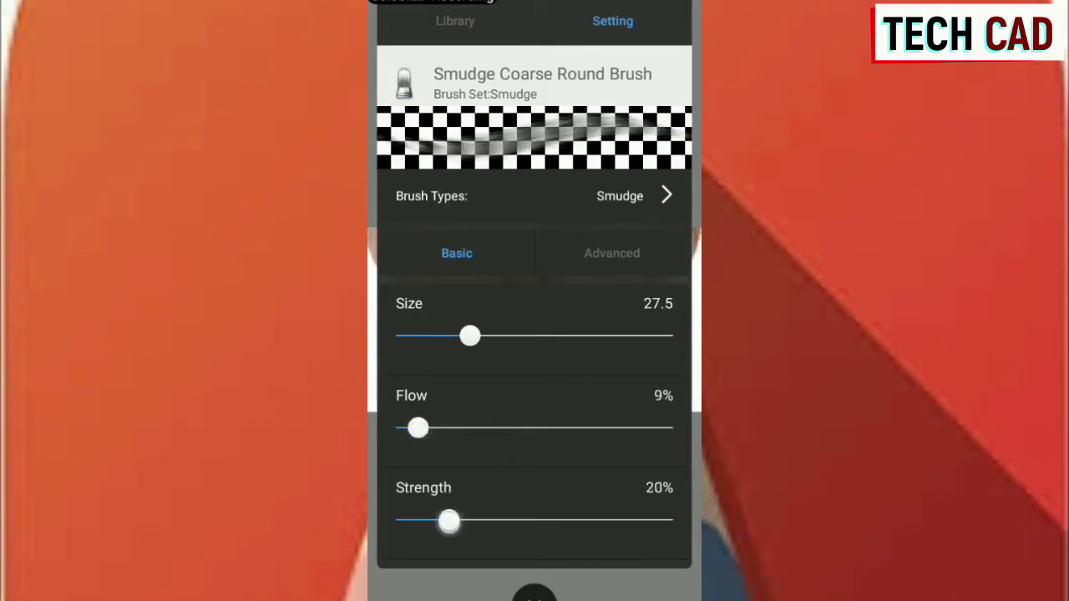
click(541, 593)
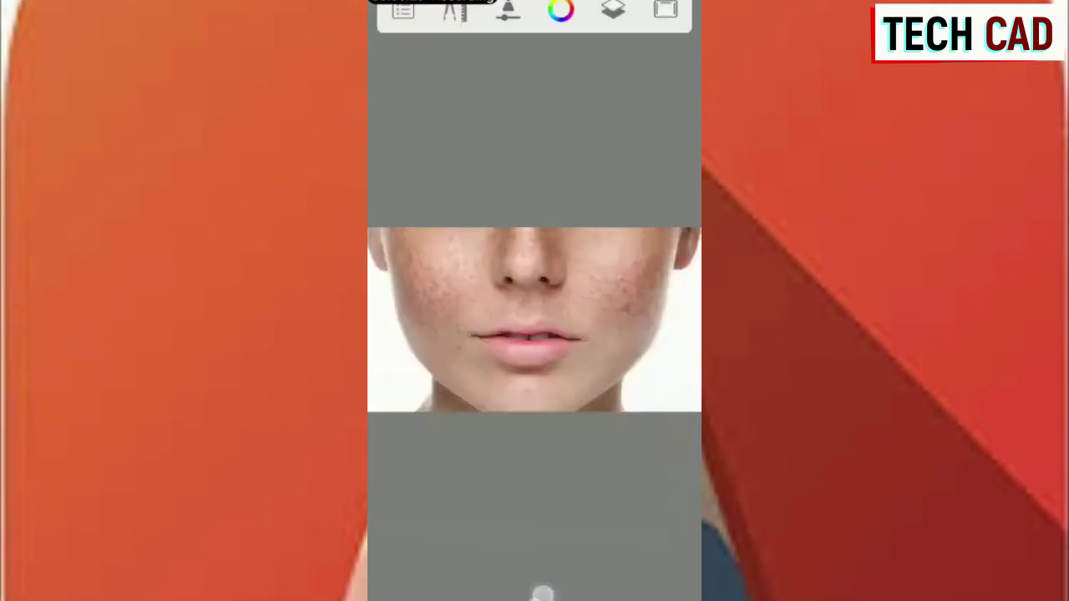
Step: Check the smudge brush in the Library, fine-tune its settings, and return to the photo
click(508, 8)
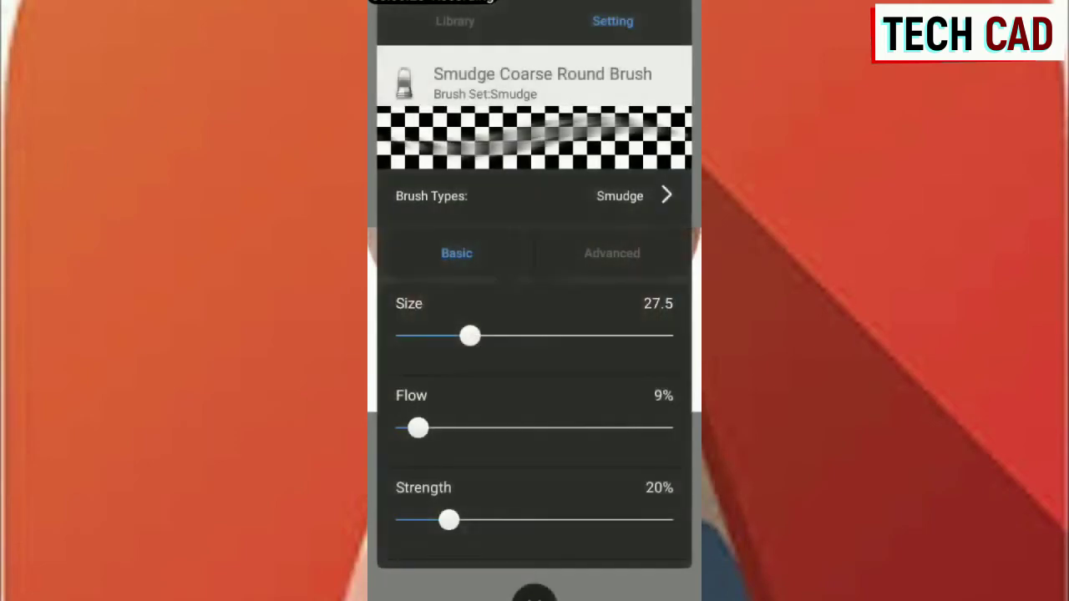
click(455, 21)
scroll(621, 334, down, 10)
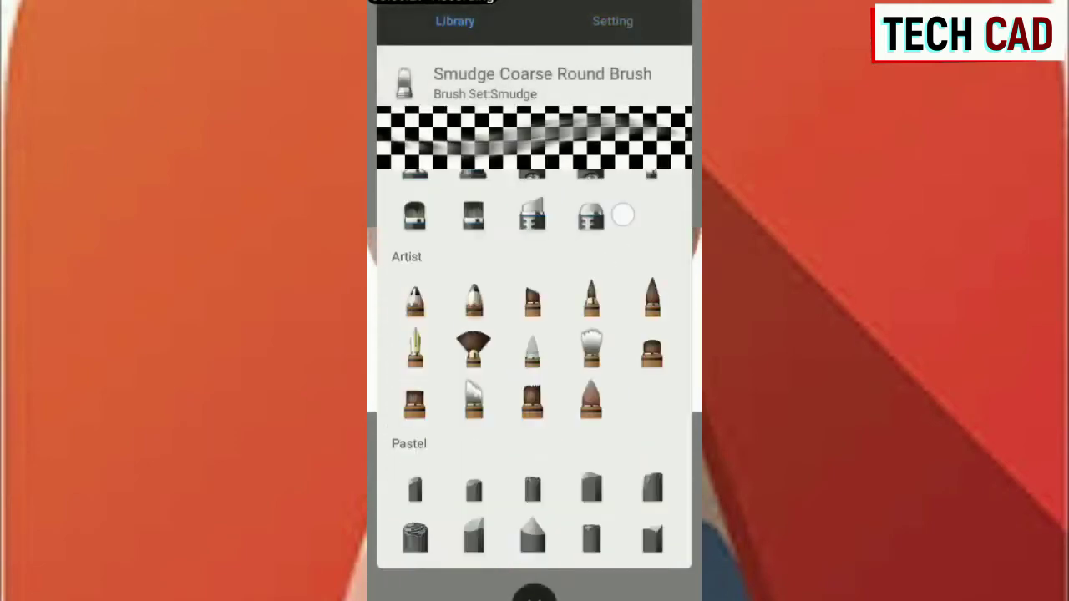
scroll(591, 270, up, 10)
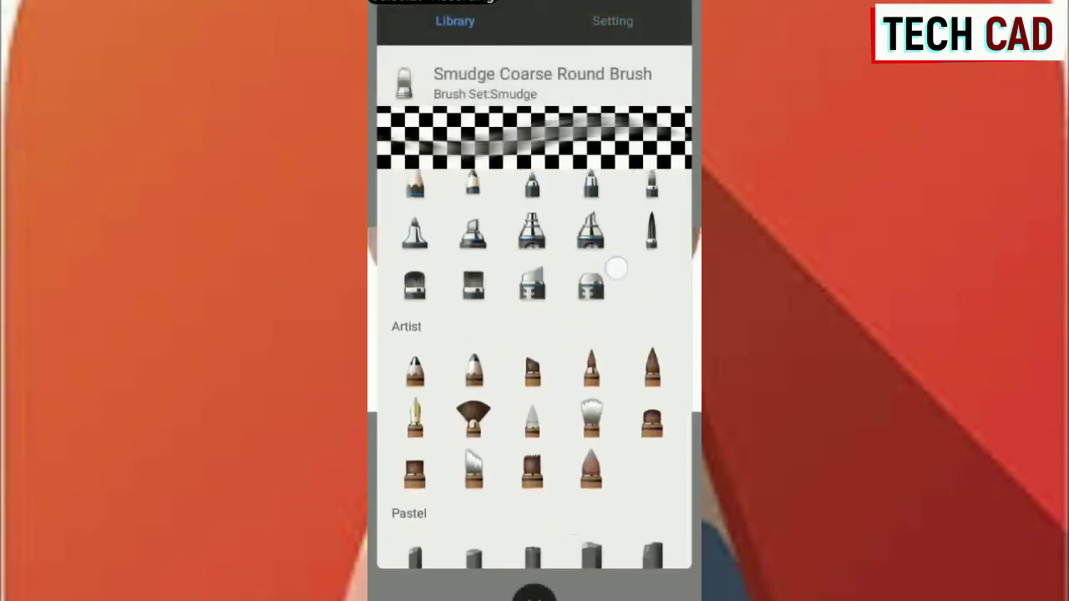
scroll(579, 493, up, 3)
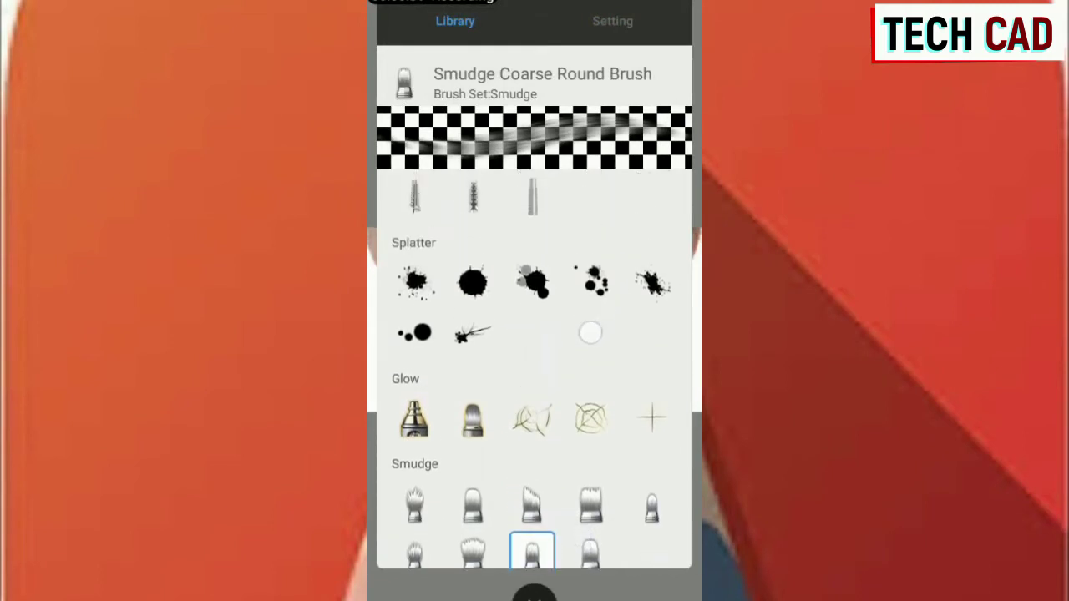
click(613, 21)
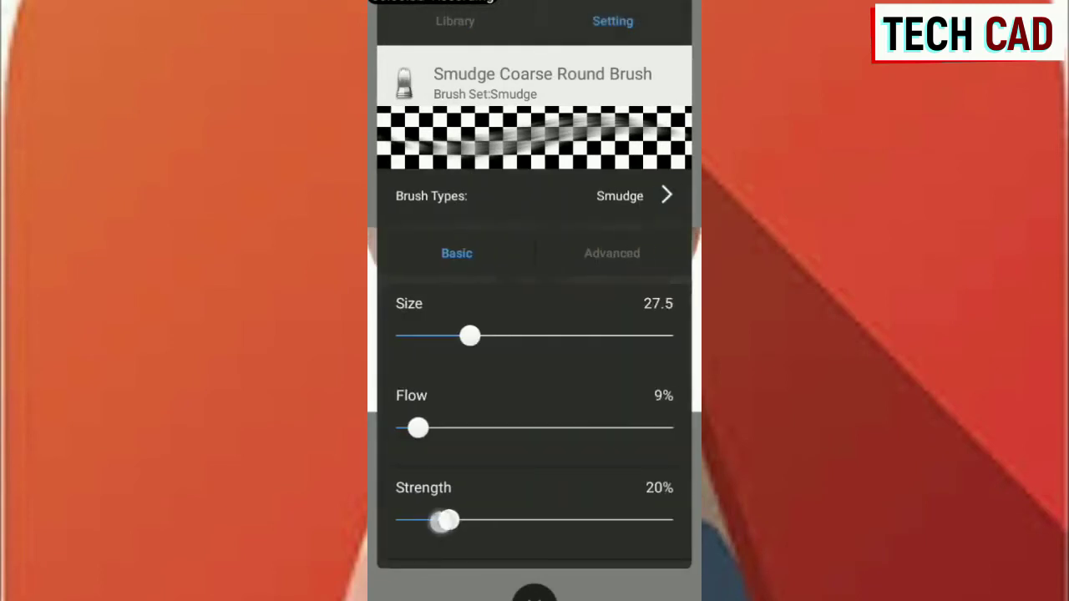
drag(434, 431, 437, 428)
click(535, 595)
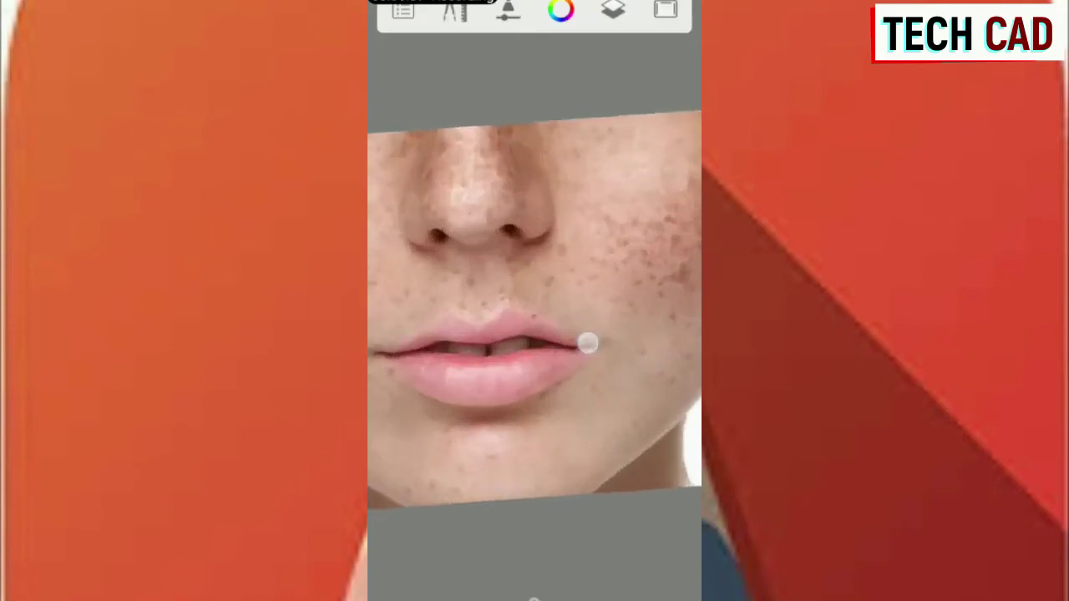
Step: Zoom into the right cheek and smudge its freckles down toward the jaw
drag(473, 357, 377, 390)
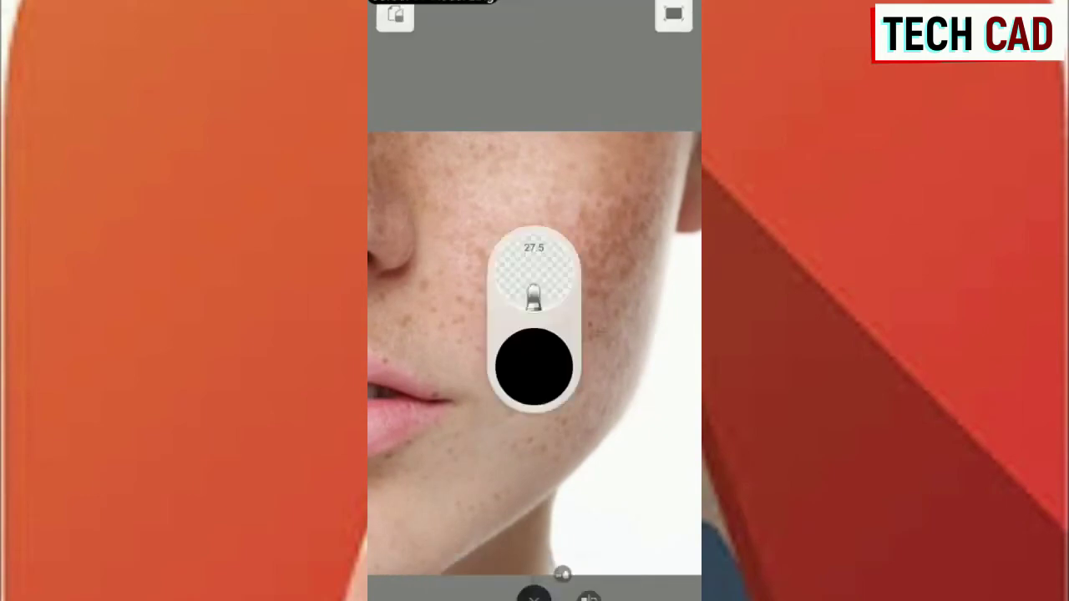
mouse_move(538, 291)
mouse_down()
mouse_move(600, 287)
mouse_move(488, 329)
mouse_up()
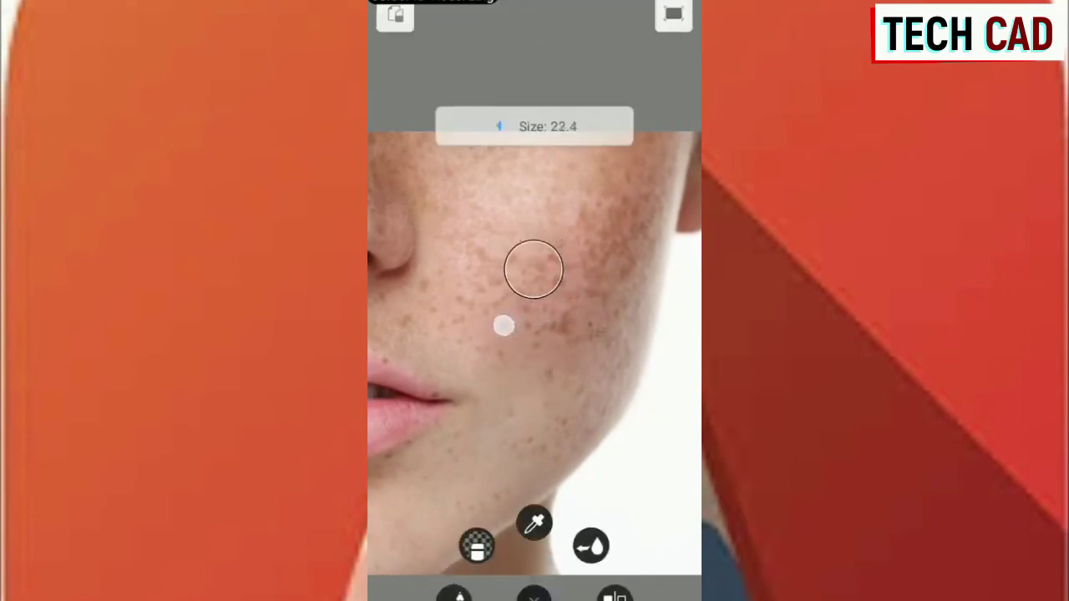
mouse_move(576, 252)
mouse_down()
mouse_move(598, 194)
mouse_move(568, 313)
mouse_move(582, 329)
mouse_move(606, 303)
mouse_move(627, 195)
mouse_move(675, 150)
mouse_move(631, 299)
mouse_move(563, 222)
mouse_move(605, 135)
mouse_up()
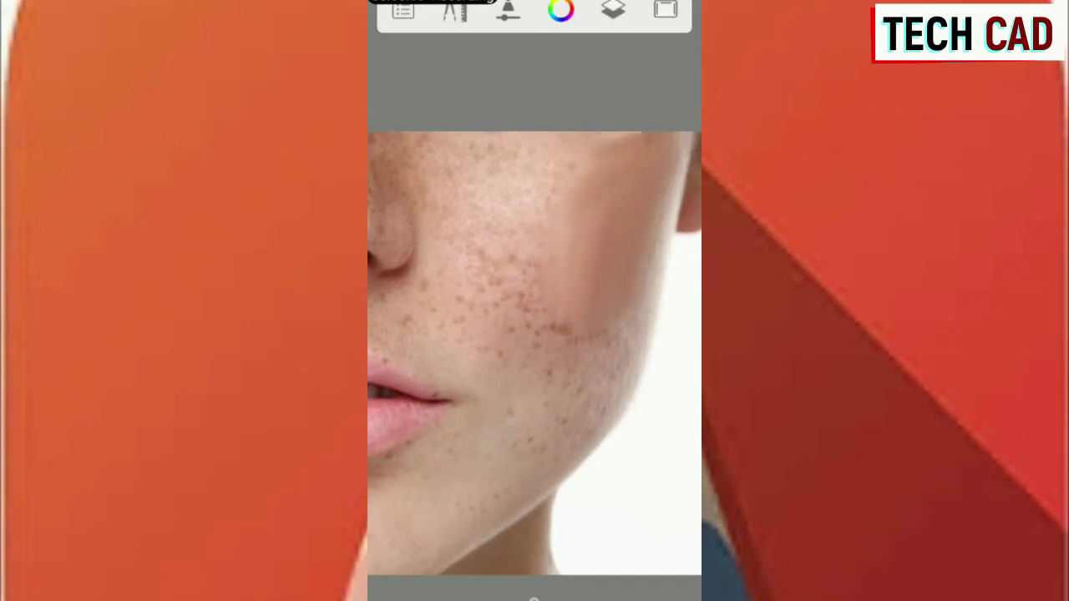
mouse_move(576, 288)
mouse_down()
mouse_move(576, 229)
mouse_move(627, 122)
mouse_move(646, 111)
mouse_up()
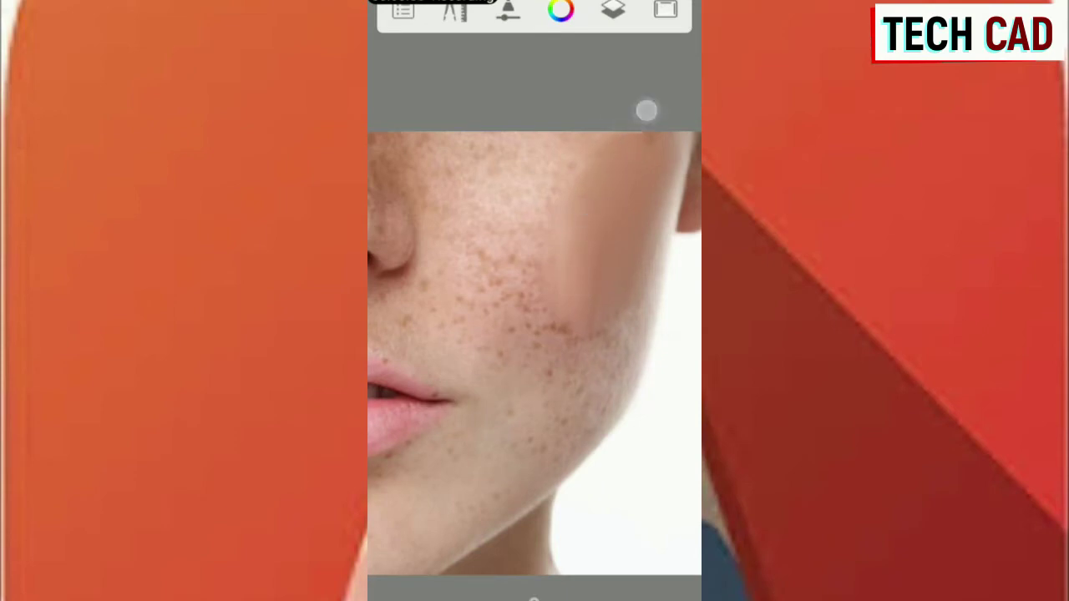
mouse_move(599, 357)
mouse_down()
mouse_move(642, 248)
mouse_move(601, 424)
mouse_up()
mouse_move(611, 338)
mouse_down()
mouse_move(482, 511)
mouse_move(534, 421)
mouse_move(563, 329)
mouse_move(552, 332)
mouse_up()
Step: Blend the remaining cheek freckles and smooth the skin down to the chin
drag(543, 293, 550, 246)
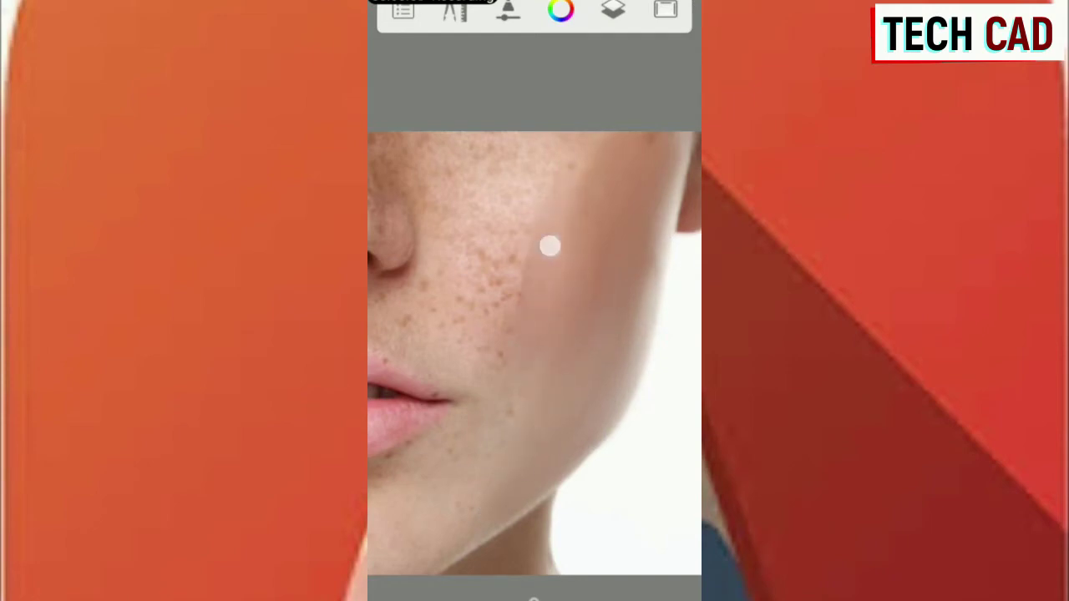
drag(599, 142, 579, 126)
mouse_move(526, 207)
mouse_down()
mouse_move(523, 326)
mouse_move(532, 320)
mouse_up()
drag(548, 277, 600, 167)
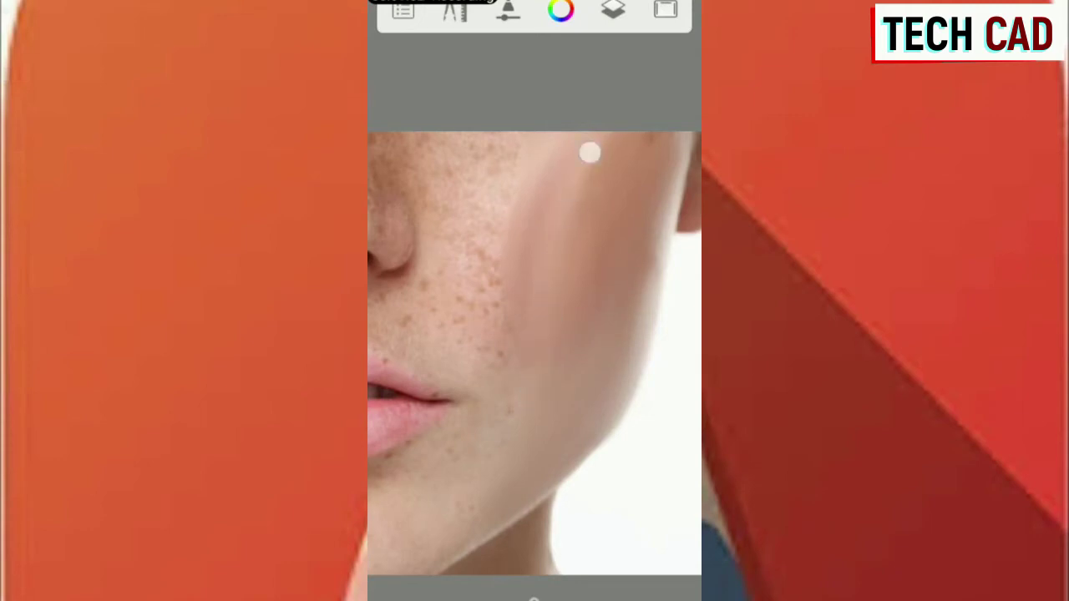
drag(540, 293, 604, 303)
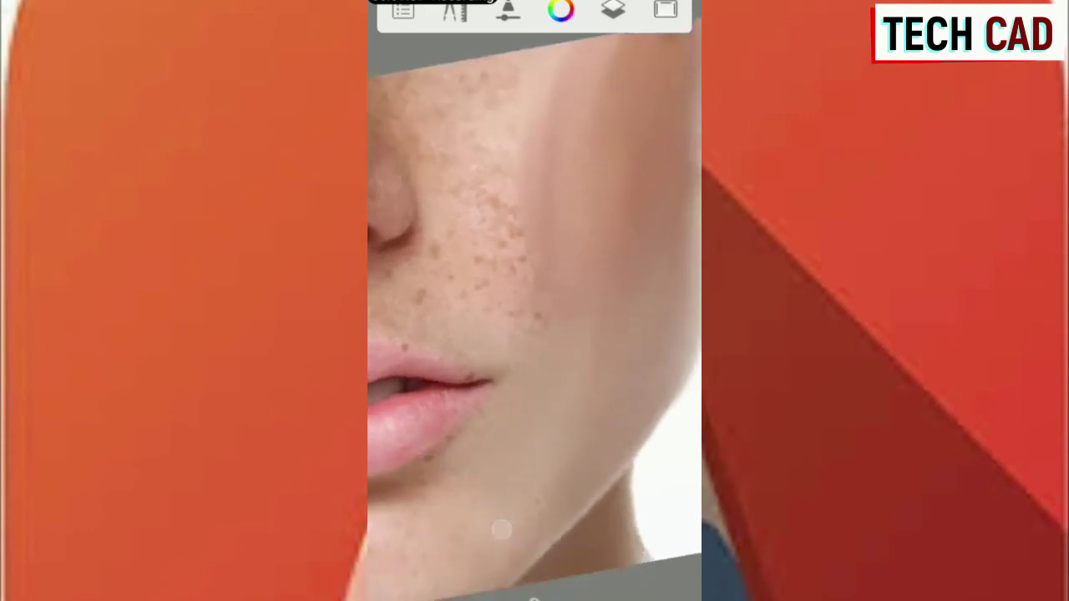
drag(501, 529, 624, 320)
drag(583, 407, 443, 571)
drag(573, 419, 499, 558)
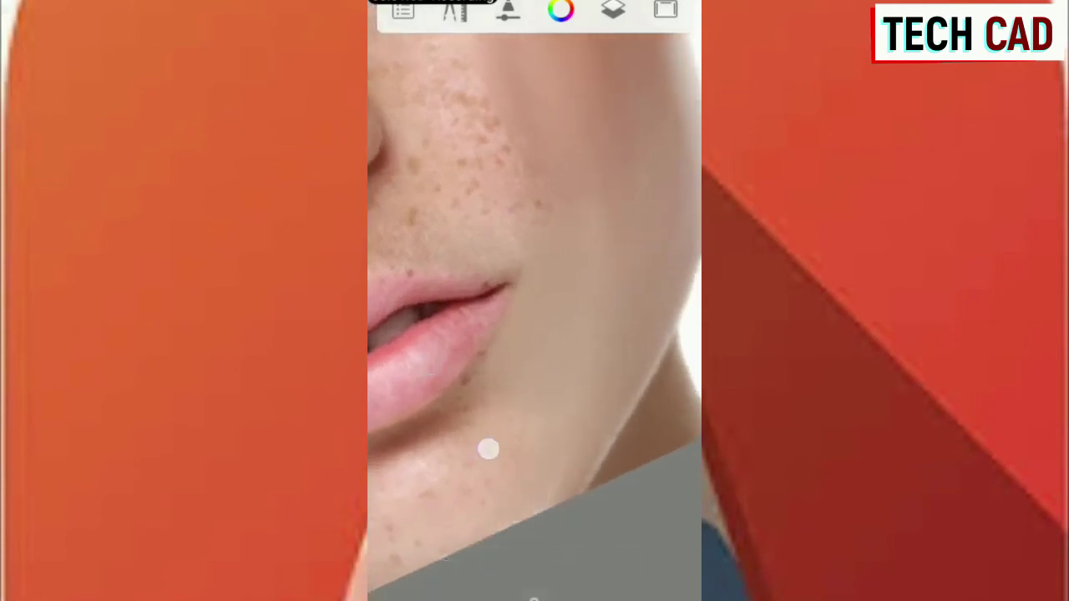
Step: Shrink the smudge brush to size 18.3, with 9% flow and 6% strength
drag(545, 281, 552, 311)
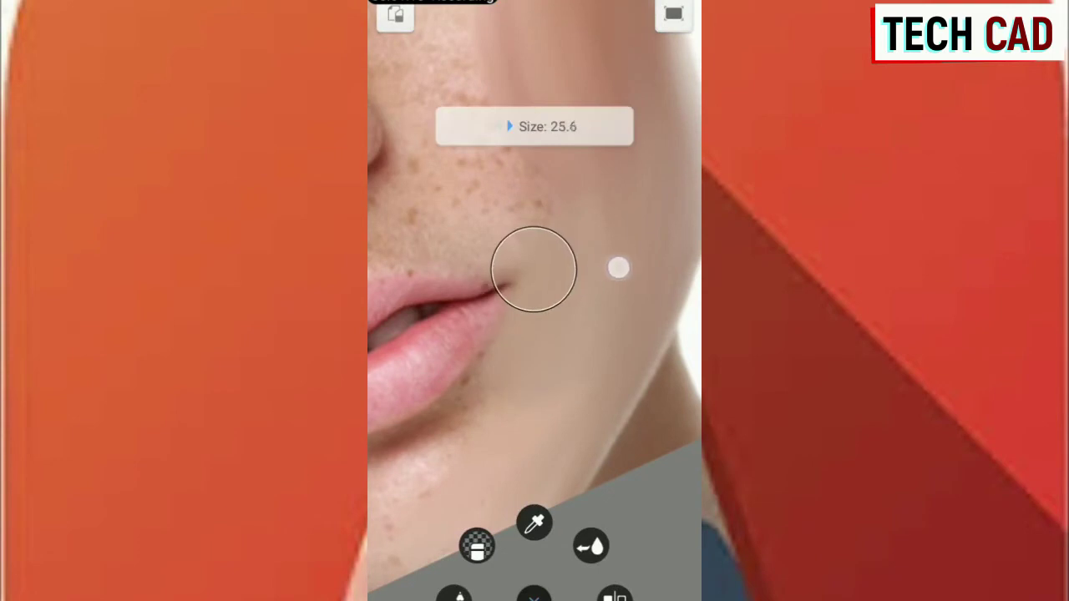
click(507, 11)
drag(429, 430, 417, 429)
drag(438, 517, 415, 517)
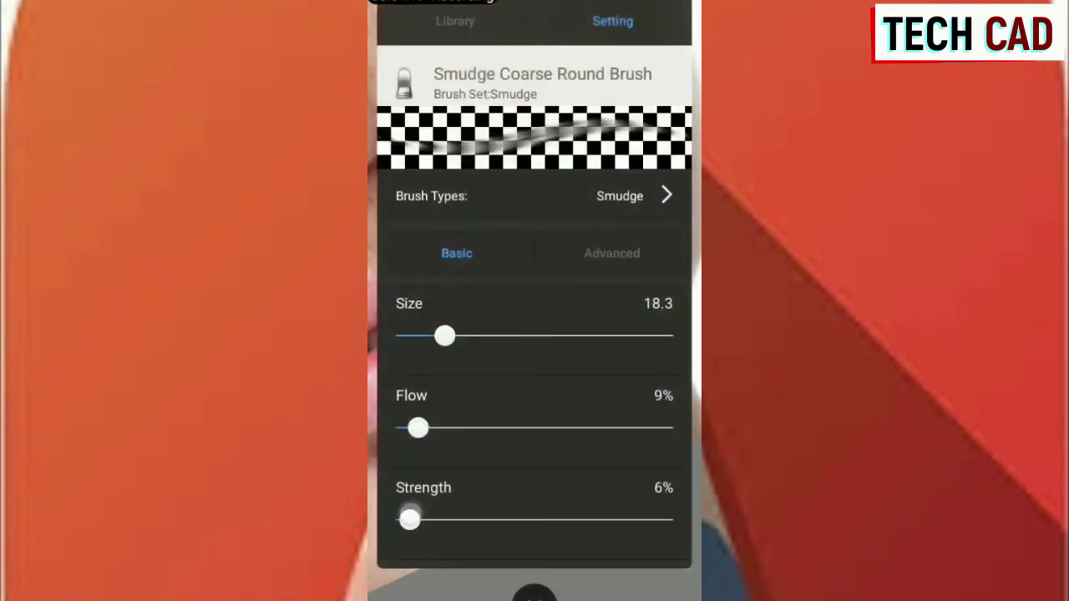
Step: Smooth the freckled skin on the chin
click(534, 593)
drag(582, 427, 606, 346)
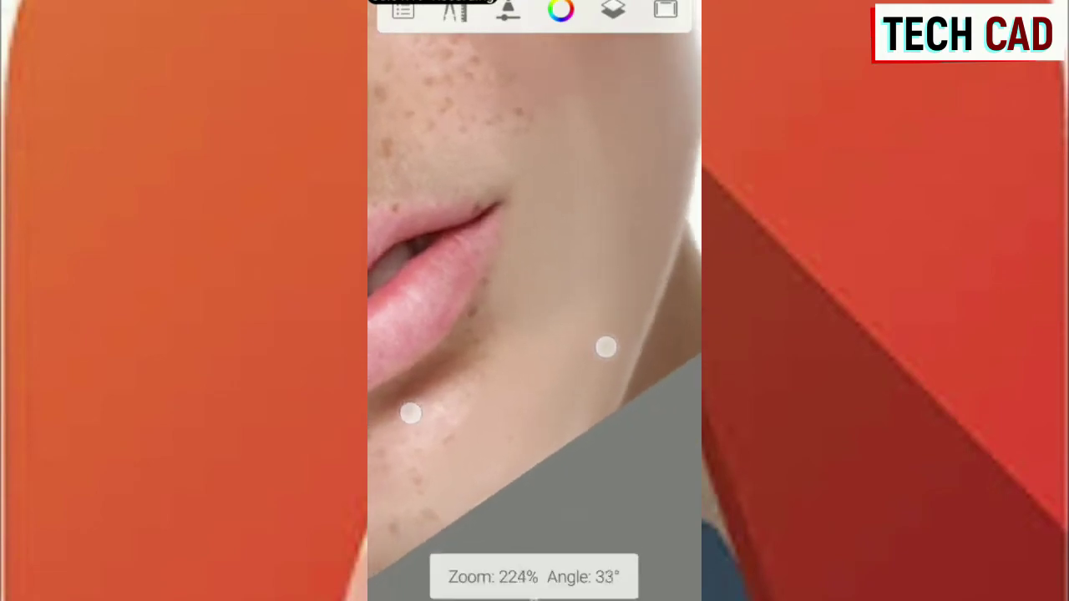
mouse_move(471, 343)
mouse_down()
mouse_move(535, 275)
mouse_move(471, 336)
mouse_move(419, 449)
mouse_move(422, 481)
mouse_up()
drag(429, 542, 396, 460)
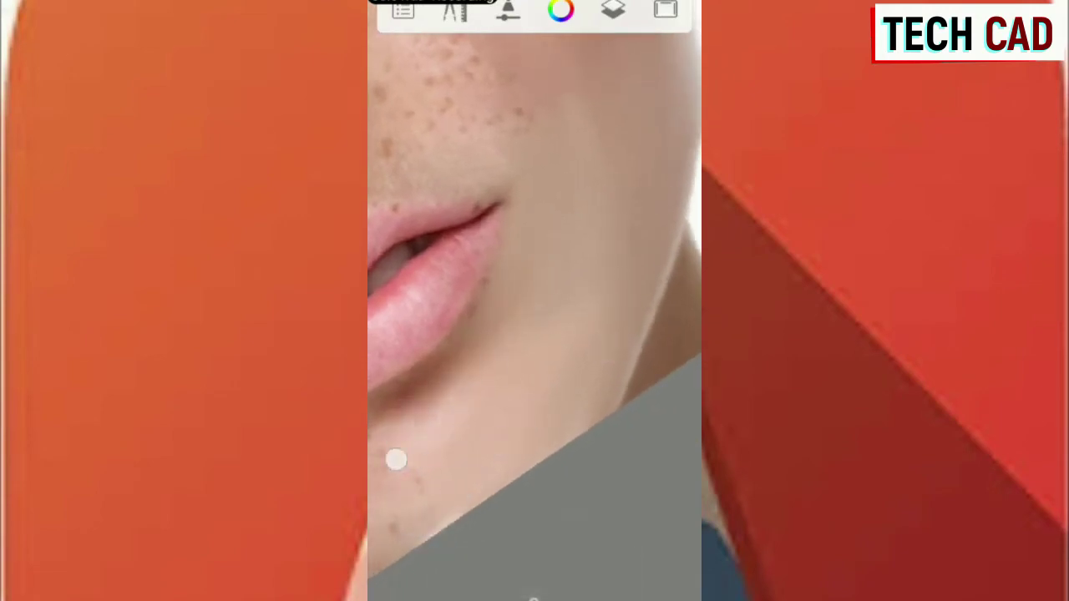
drag(412, 500, 394, 502)
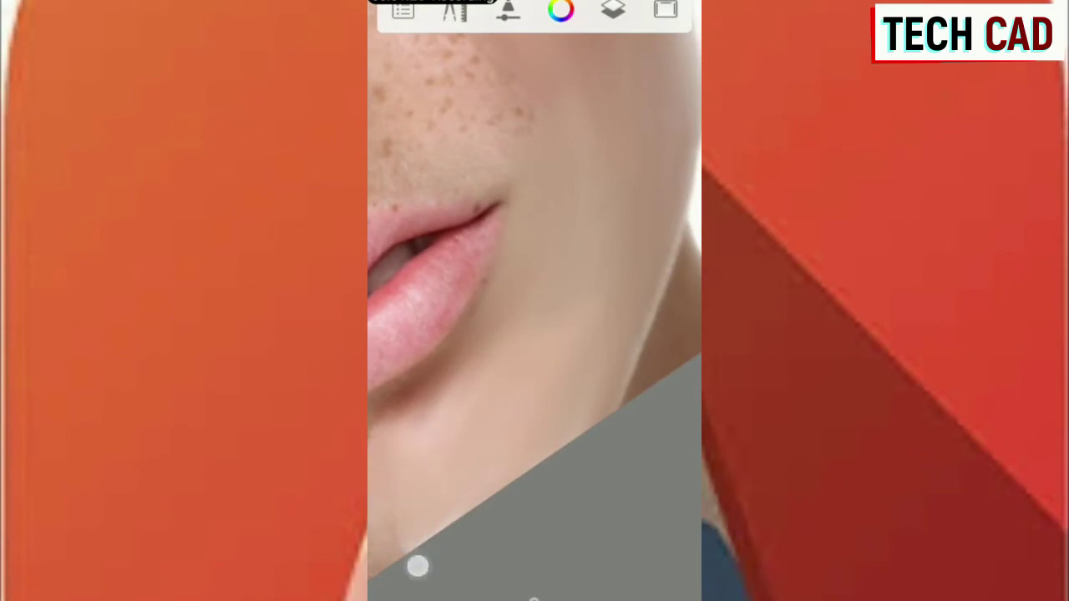
drag(417, 560, 446, 442)
drag(442, 531, 386, 417)
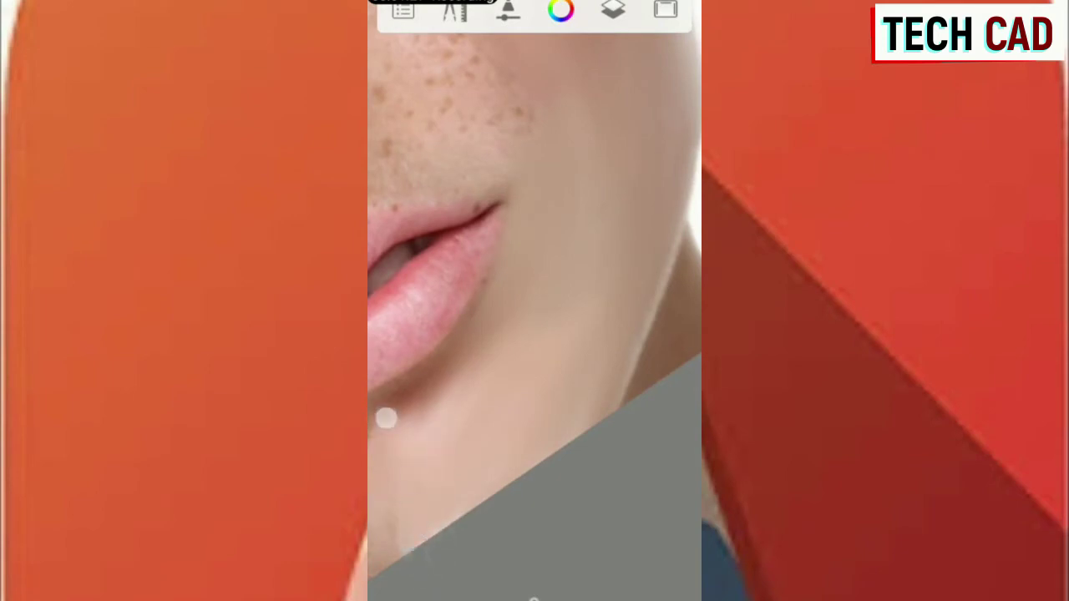
drag(448, 377, 451, 478)
Step: Zoom onto the cheek beside the nose, smudge it, and set brush size 18.3
drag(550, 322, 604, 322)
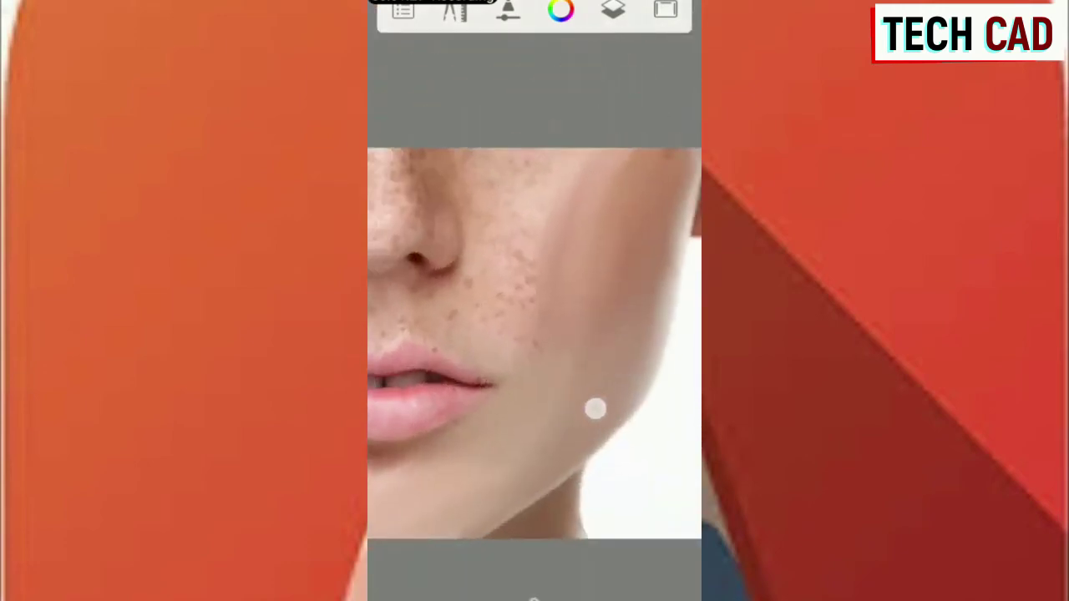
drag(604, 310, 622, 300)
drag(510, 306, 561, 356)
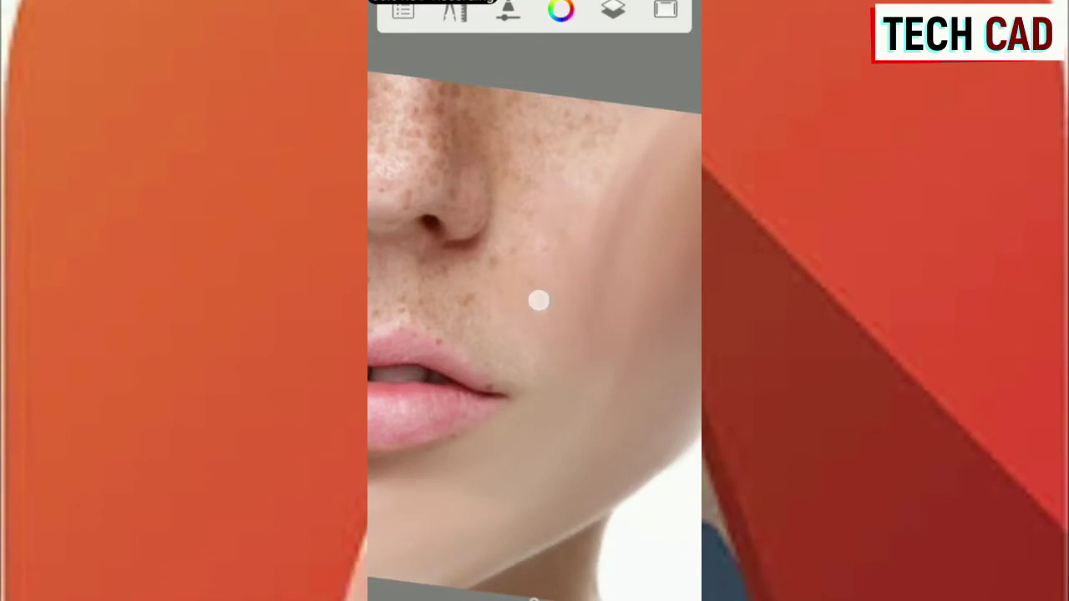
mouse_move(532, 213)
mouse_down()
mouse_move(607, 287)
mouse_move(580, 406)
mouse_move(561, 402)
mouse_move(532, 248)
mouse_move(473, 279)
mouse_move(584, 218)
mouse_up()
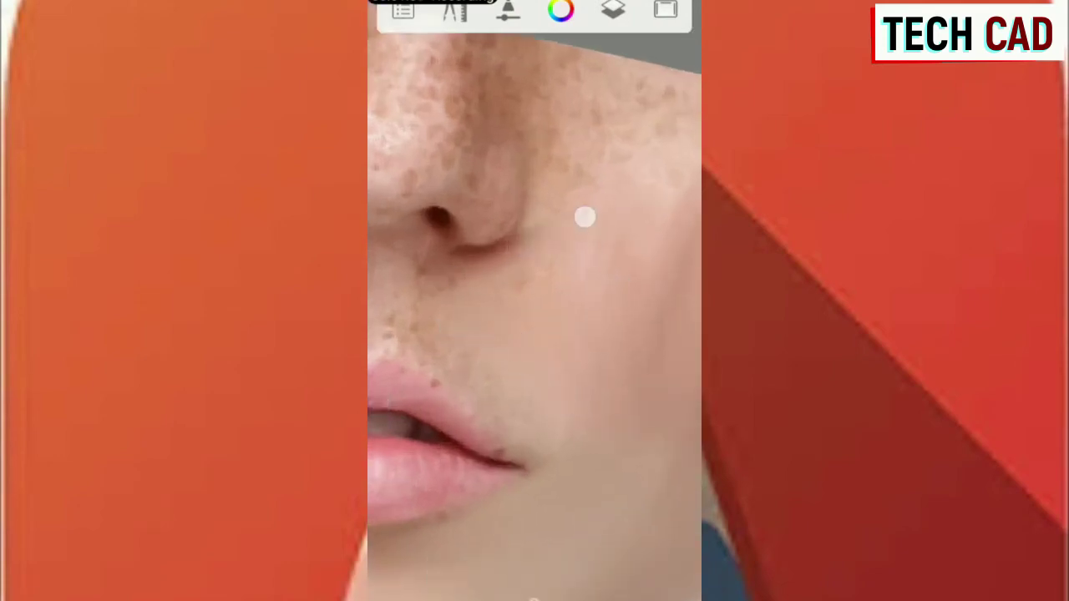
click(502, 302)
mouse_move(534, 267)
mouse_down()
mouse_move(480, 326)
mouse_move(634, 309)
mouse_move(532, 167)
mouse_up()
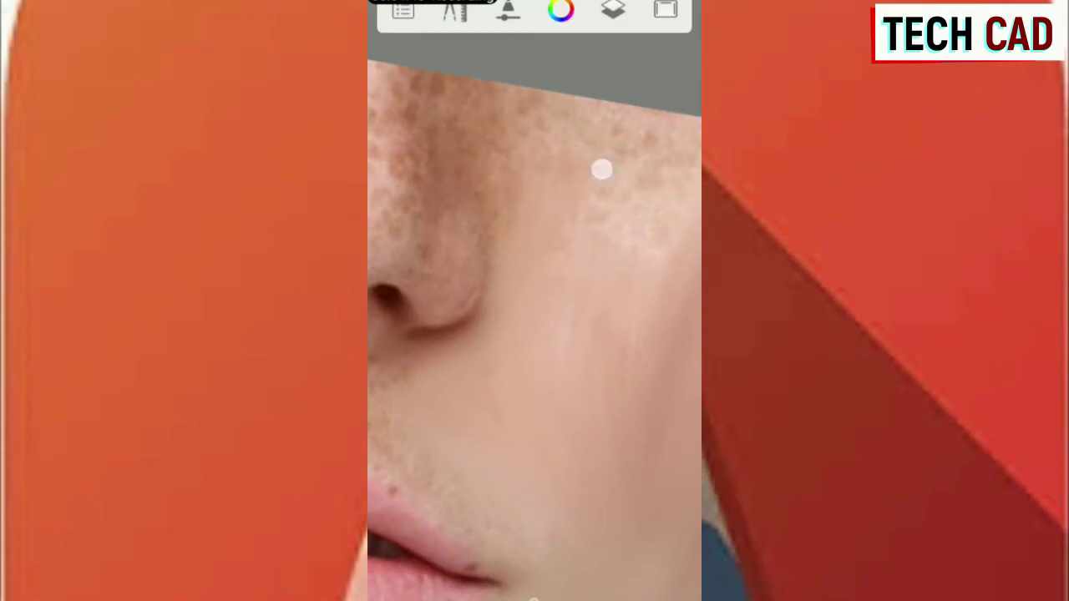
Step: Smooth the upper cheek and the skin beside the nose, then zoom out slightly
mouse_move(501, 147)
mouse_down()
mouse_move(470, 62)
mouse_move(525, 304)
mouse_up()
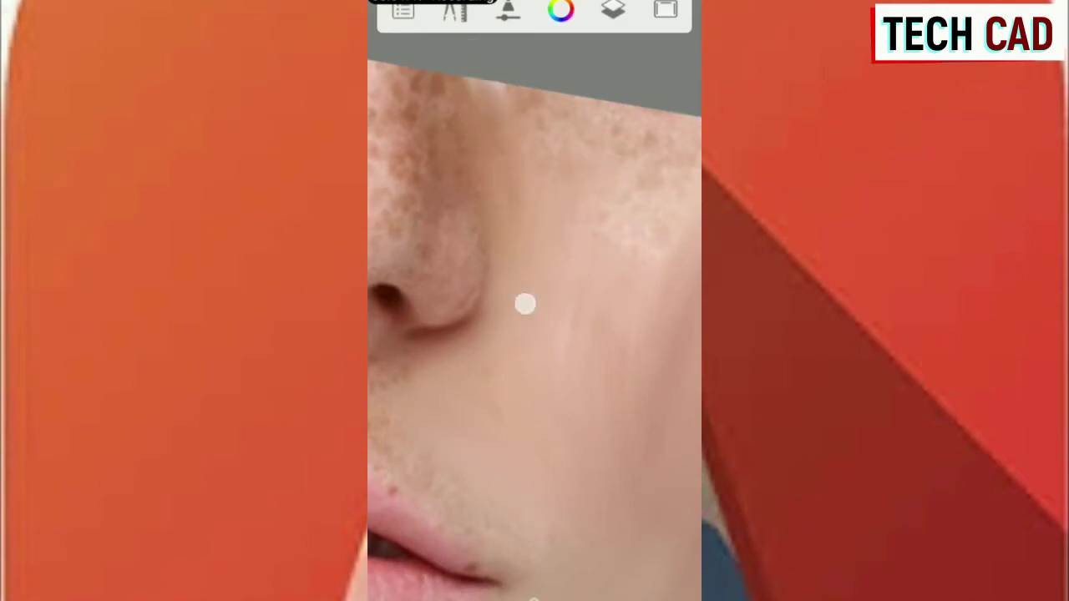
drag(495, 92, 508, 56)
drag(553, 260, 573, 278)
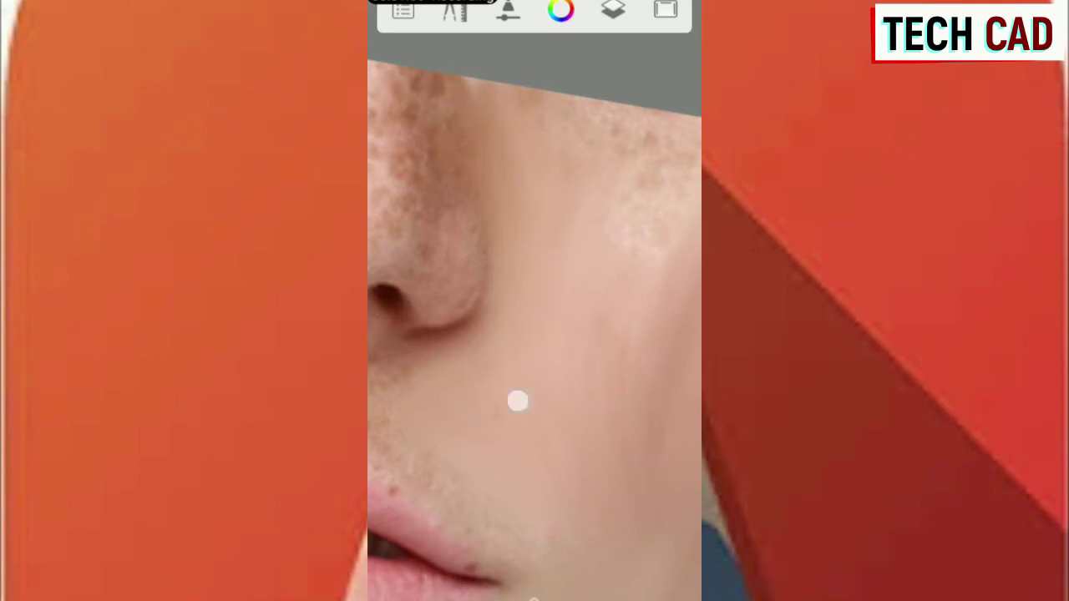
mouse_move(598, 281)
mouse_down()
mouse_move(582, 354)
mouse_move(582, 175)
mouse_move(601, 148)
mouse_up()
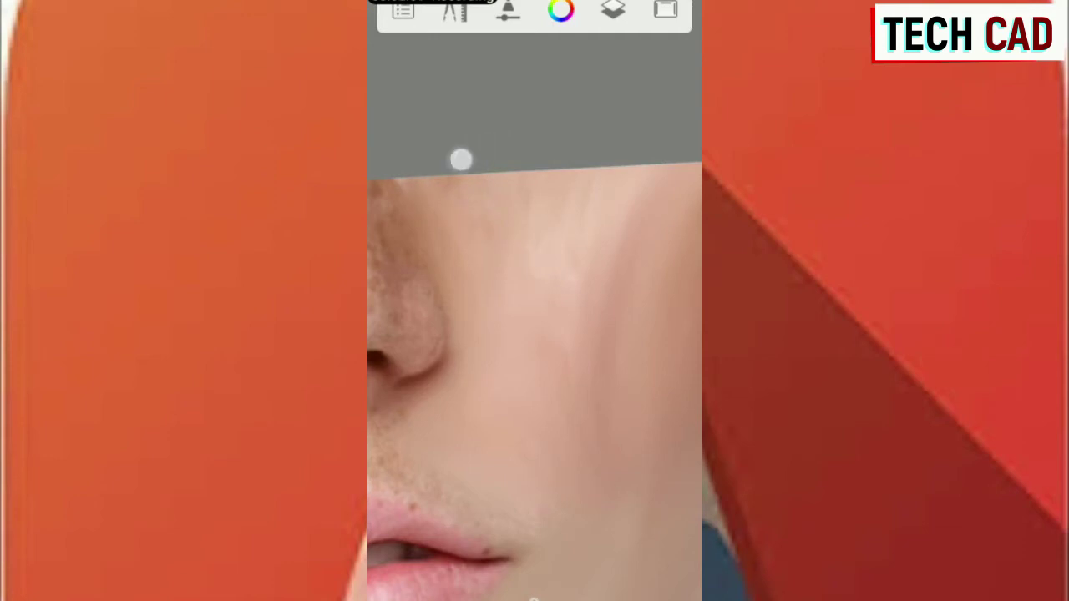
scroll(513, 384, down, 3)
Step: Raise the smudge brush size to 34.8 and blend the cheek beside the mouth
scroll(512, 385, down, 1)
click(535, 310)
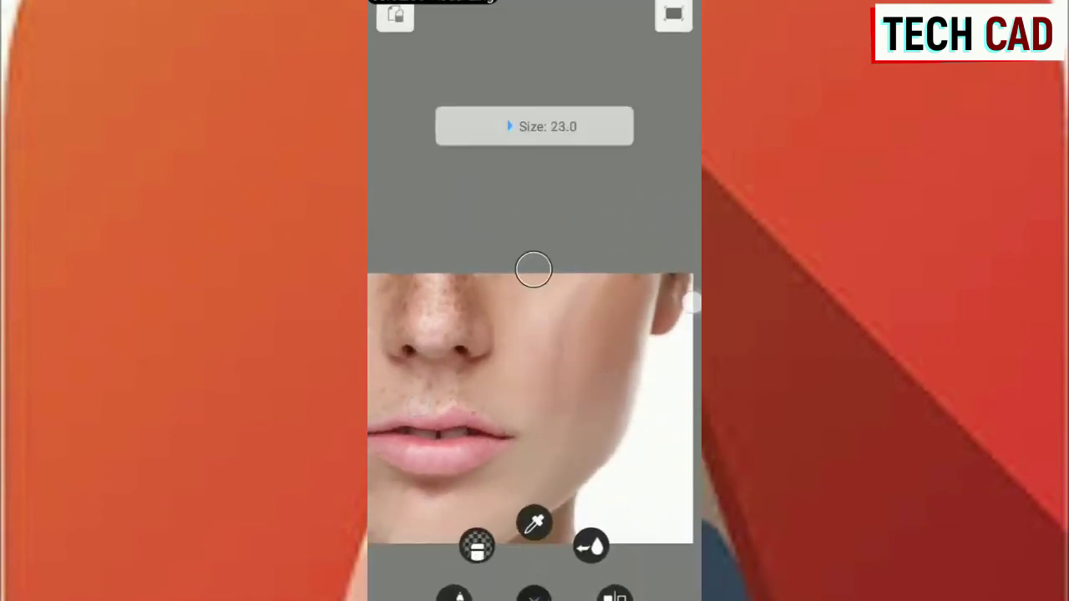
mouse_move(534, 334)
mouse_down()
mouse_move(584, 334)
mouse_move(580, 361)
mouse_up()
drag(571, 268, 586, 268)
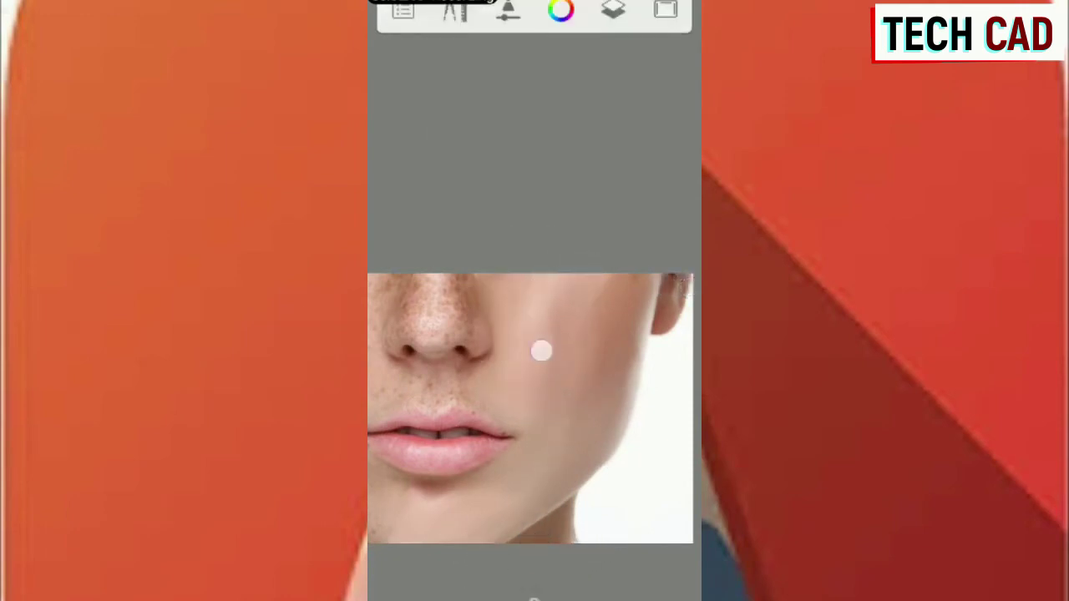
mouse_move(544, 375)
mouse_down()
mouse_move(557, 371)
mouse_move(544, 378)
mouse_up()
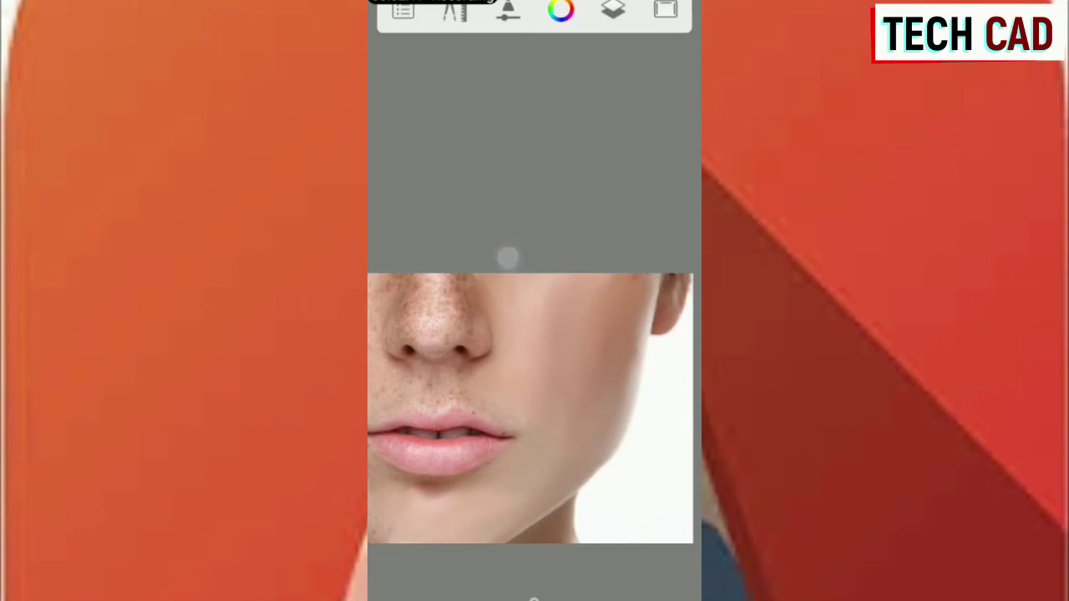
drag(568, 392, 582, 344)
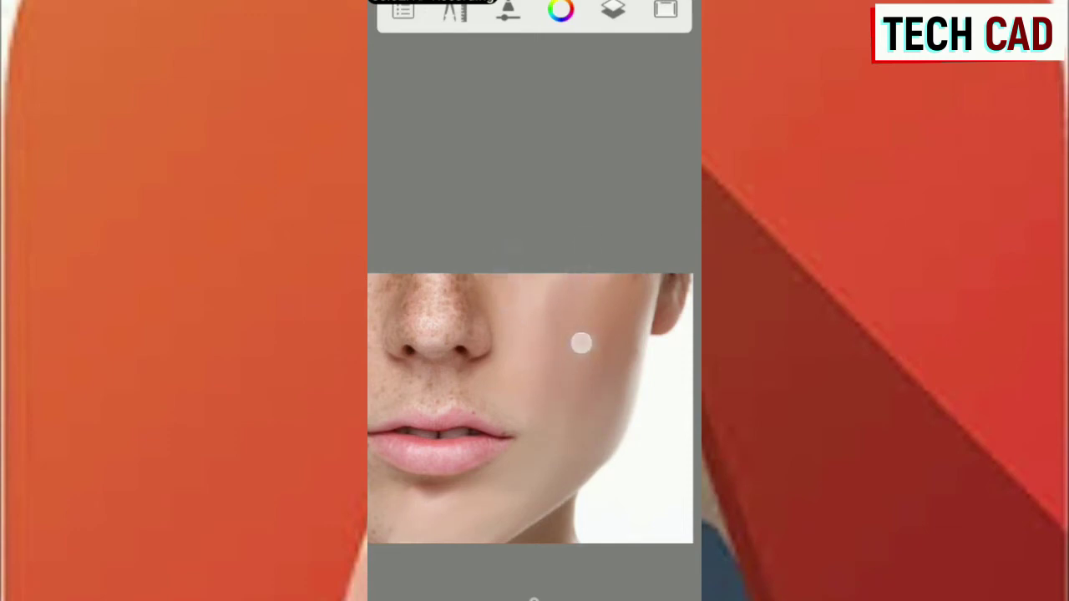
mouse_move(540, 276)
mouse_down()
mouse_move(568, 336)
mouse_move(623, 315)
mouse_move(566, 348)
mouse_move(635, 229)
mouse_move(640, 327)
mouse_move(654, 258)
mouse_move(626, 340)
mouse_up()
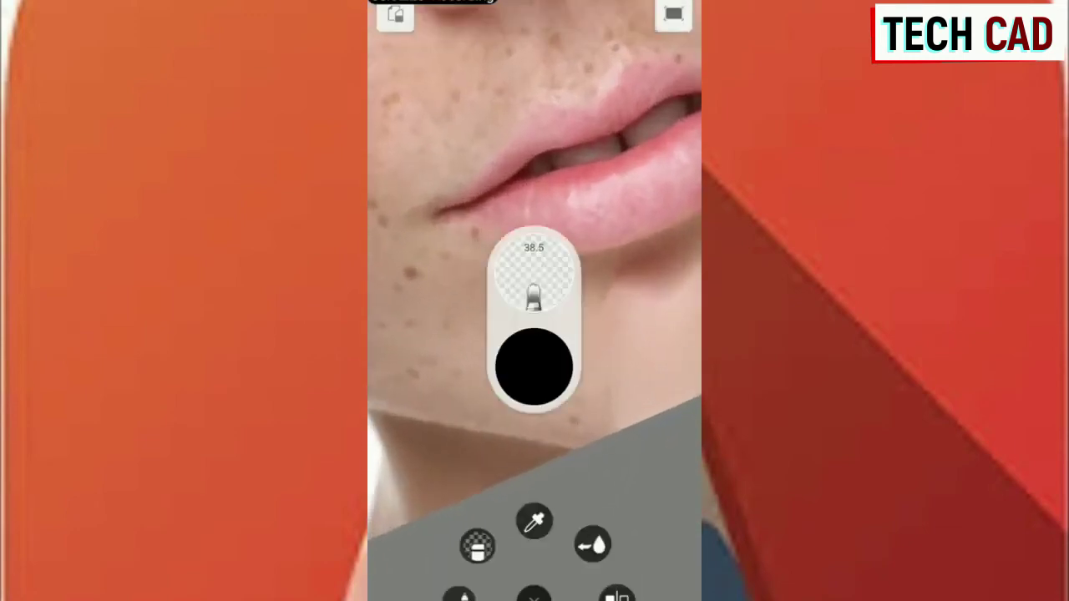
Step: Shrink the brush to 17.5 and smudge the freckles and brown spot on the chin
drag(515, 298, 376, 348)
drag(534, 275, 453, 294)
mouse_move(615, 329)
mouse_down()
mouse_move(509, 375)
mouse_move(654, 378)
mouse_up()
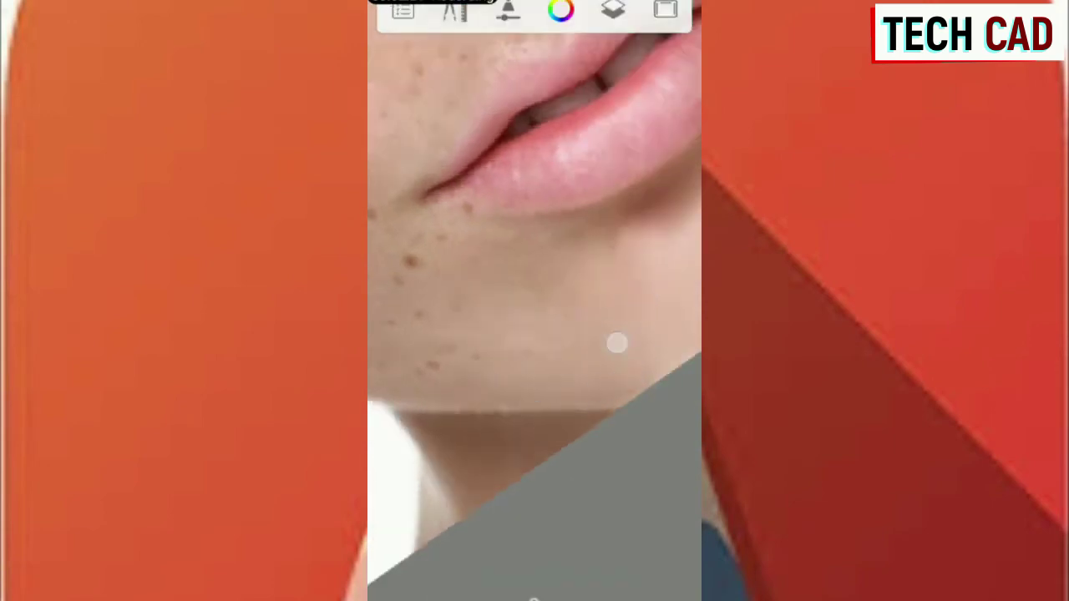
mouse_move(470, 327)
mouse_down()
mouse_move(442, 249)
mouse_move(563, 265)
mouse_move(618, 238)
mouse_up()
drag(565, 265, 586, 235)
Step: Zoom onto the freckled cheek and smudge its freckles down toward the lips
mouse_move(479, 304)
mouse_down()
mouse_move(619, 289)
mouse_move(655, 310)
mouse_move(614, 301)
mouse_up()
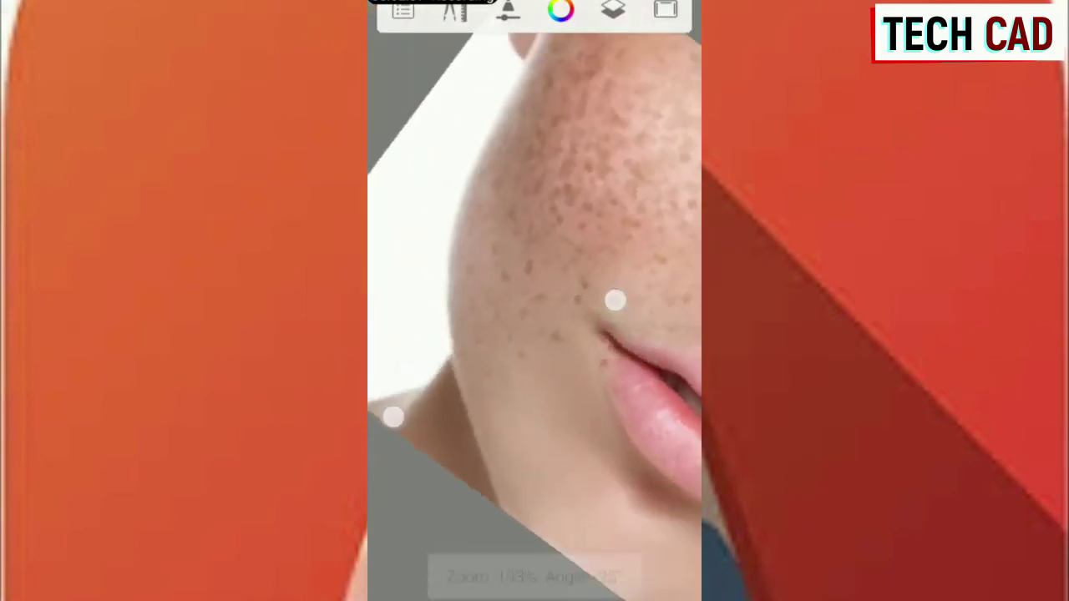
mouse_move(506, 255)
mouse_down()
mouse_move(483, 222)
mouse_move(481, 185)
mouse_up()
drag(568, 410, 569, 366)
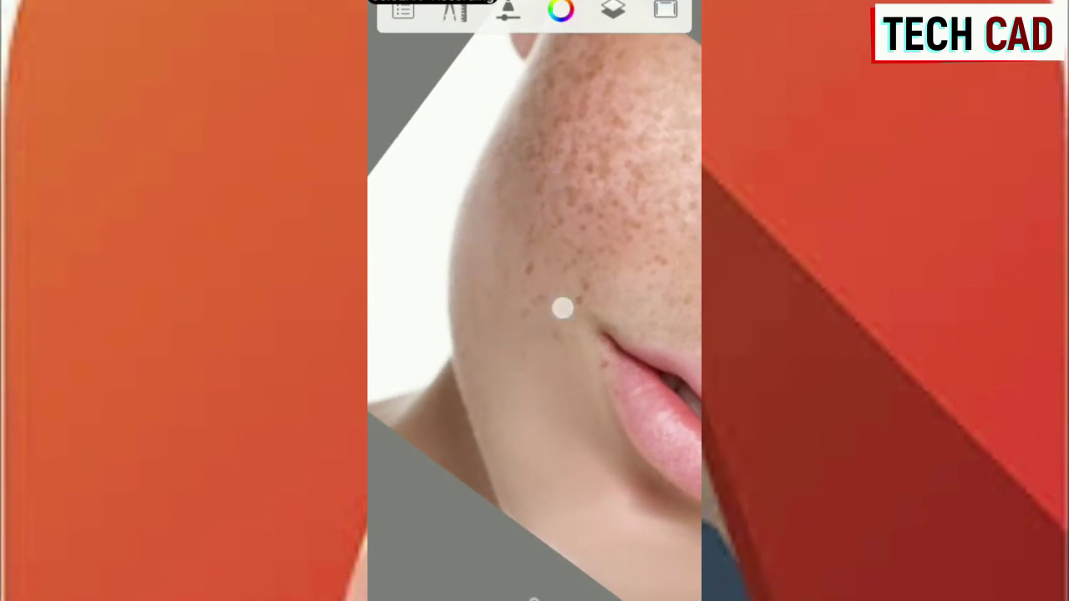
drag(592, 244, 554, 220)
click(554, 219)
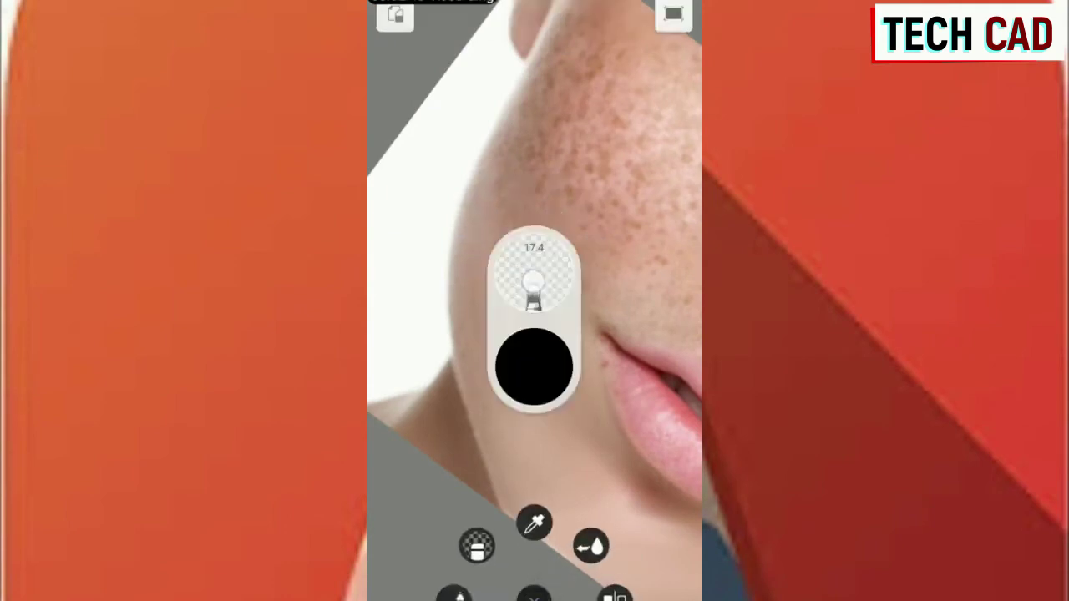
mouse_move(568, 155)
mouse_down()
mouse_move(514, 209)
mouse_move(522, 161)
mouse_up()
mouse_move(496, 226)
mouse_down()
mouse_move(586, 222)
mouse_move(497, 197)
mouse_up()
Step: Zoom closer and soften the freckles on the upper cheek
mouse_move(553, 221)
mouse_down()
mouse_move(585, 298)
mouse_move(608, 207)
mouse_up()
drag(513, 303, 559, 87)
mouse_move(537, 214)
mouse_down()
mouse_move(584, 87)
mouse_move(534, 112)
mouse_move(559, 79)
mouse_move(546, 20)
mouse_move(541, 36)
mouse_up()
drag(517, 174, 535, 329)
mouse_move(561, 175)
mouse_down()
mouse_move(499, 196)
mouse_move(517, 143)
mouse_up()
mouse_move(509, 249)
mouse_down()
mouse_move(568, 198)
mouse_move(563, 276)
mouse_up()
mouse_move(631, 70)
mouse_down()
mouse_move(602, 269)
mouse_move(664, 253)
mouse_up()
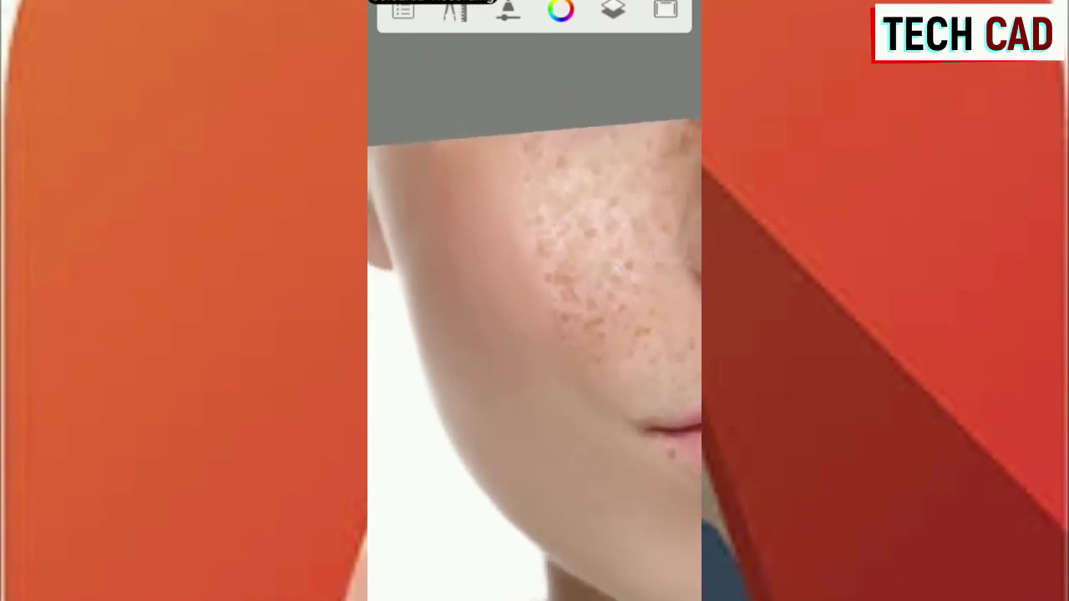
Step: Smooth the freckles across the cheek and set the brush size to 27.1
mouse_move(648, 281)
mouse_down()
mouse_move(599, 300)
mouse_move(583, 417)
mouse_up()
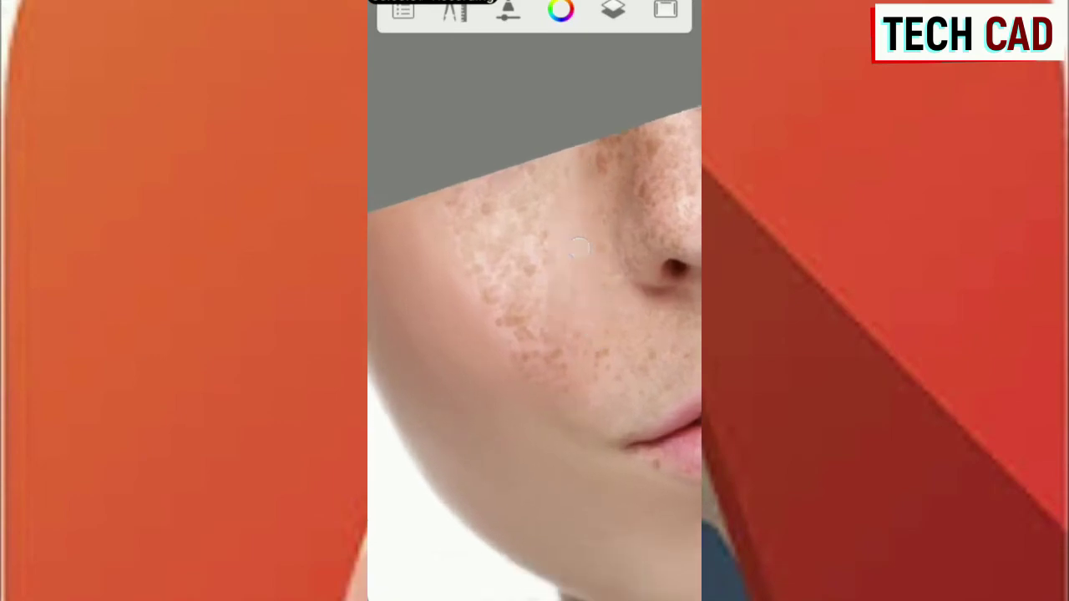
drag(559, 340, 472, 270)
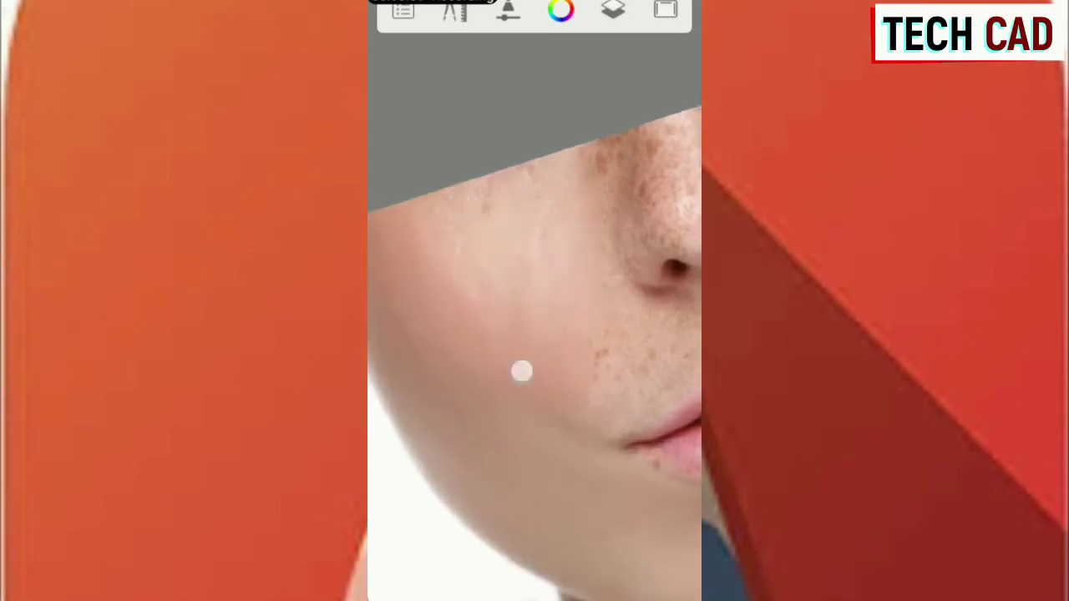
drag(509, 359, 490, 383)
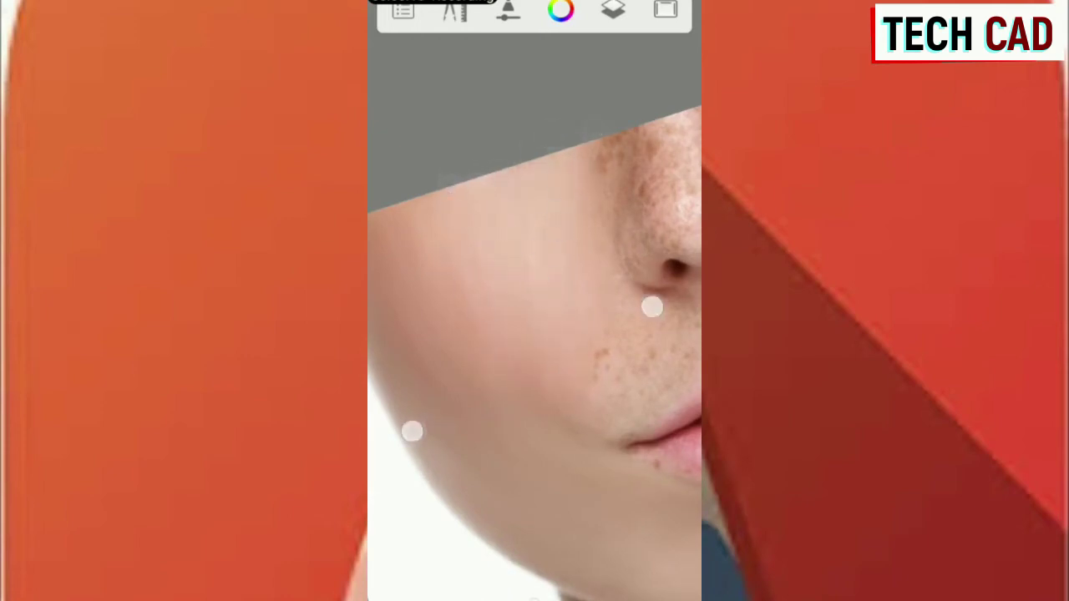
scroll(510, 376, up, 3)
scroll(509, 376, up, 2)
scroll(509, 376, up, 2)
mouse_move(532, 359)
mouse_down()
mouse_move(604, 299)
mouse_move(443, 348)
mouse_up()
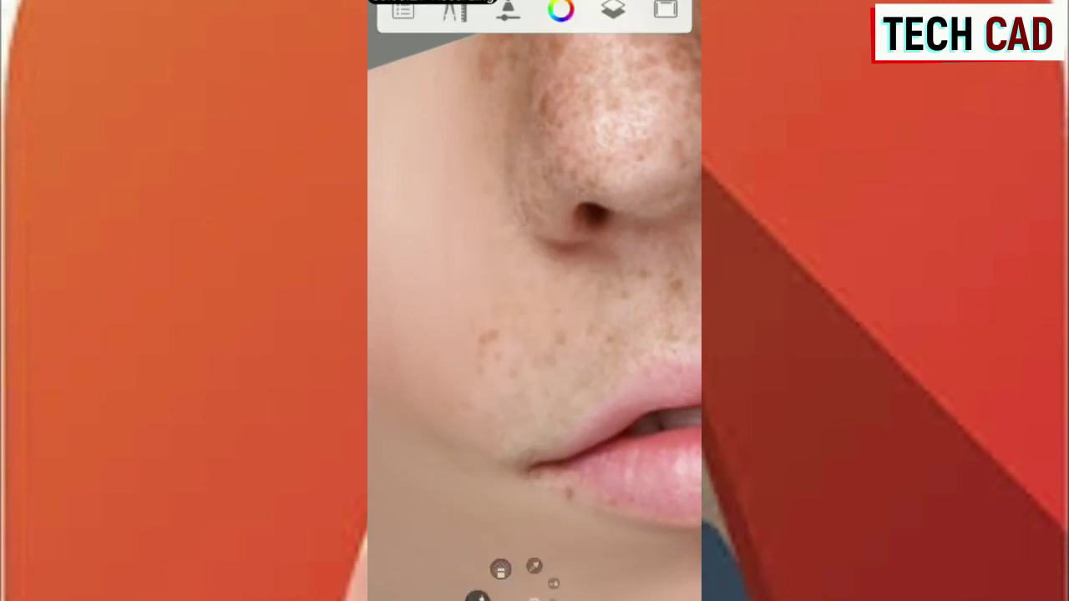
scroll(509, 375, up, 2)
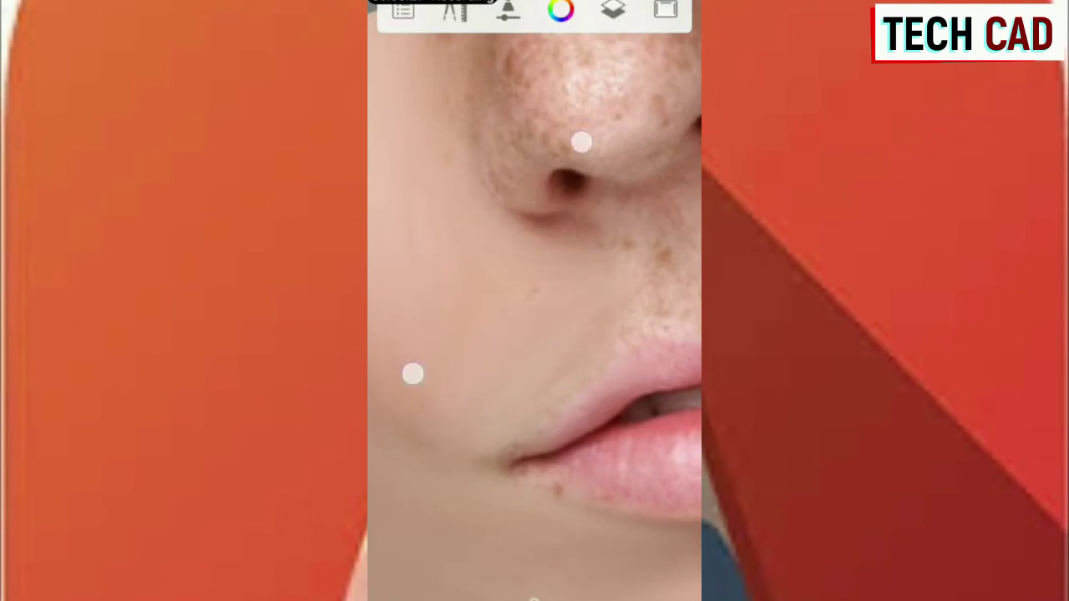
scroll(496, 250, down, 2)
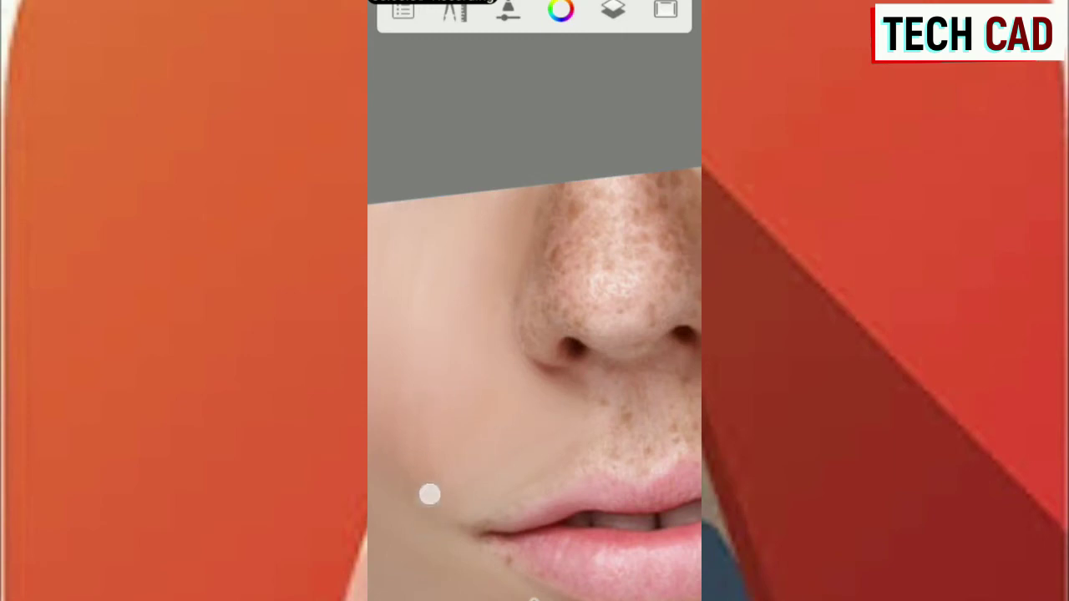
Step: Smudge away the freckles between the nose and the upper lip
mouse_move(459, 410)
mouse_down()
mouse_move(565, 326)
mouse_move(644, 298)
mouse_up()
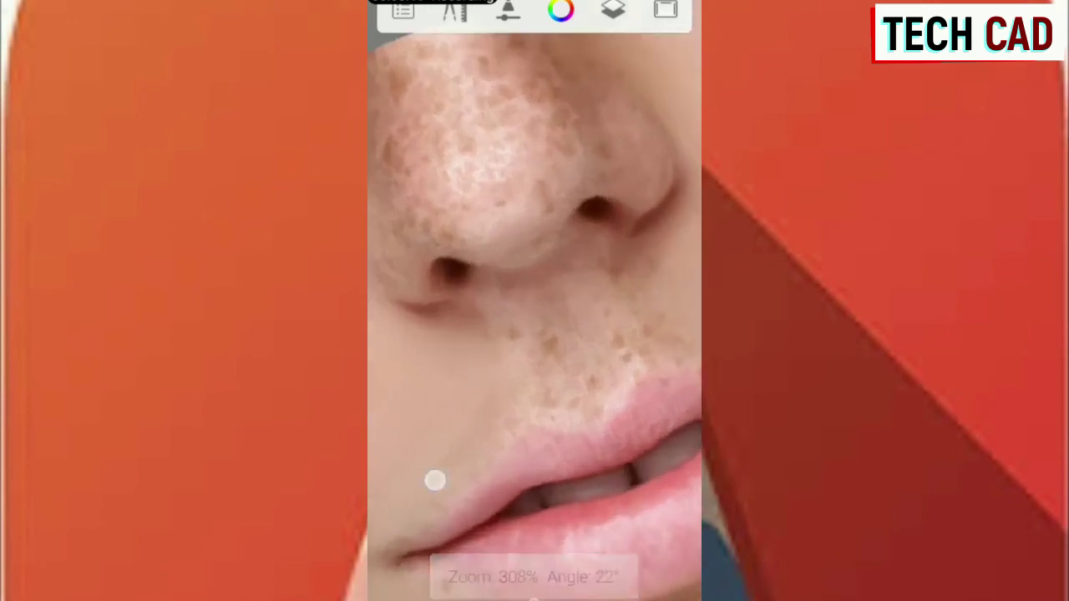
mouse_move(642, 316)
mouse_down()
mouse_move(611, 323)
mouse_move(597, 303)
mouse_up()
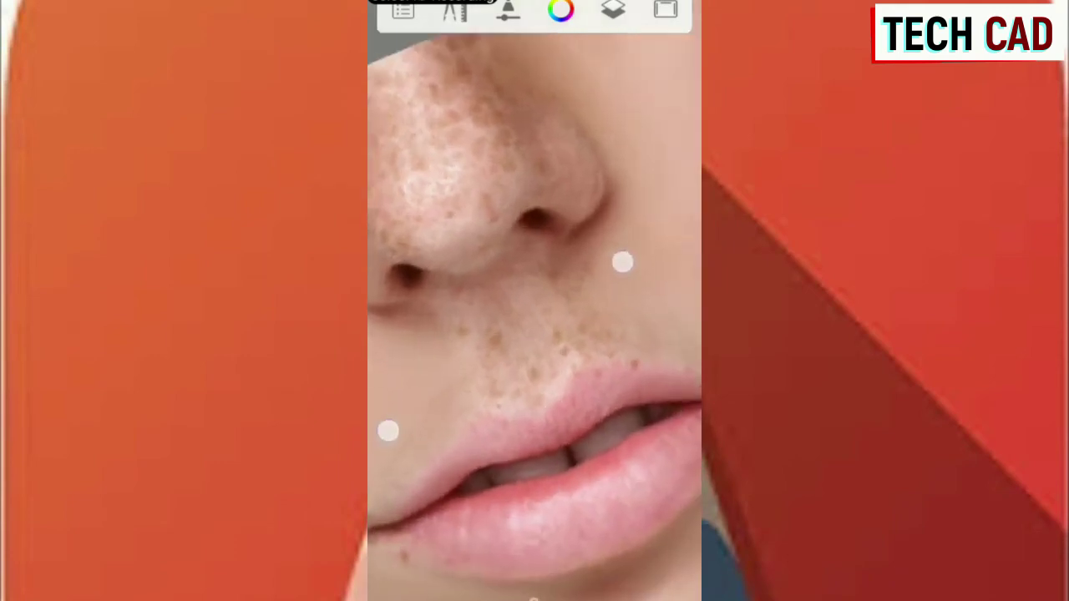
drag(620, 258, 590, 260)
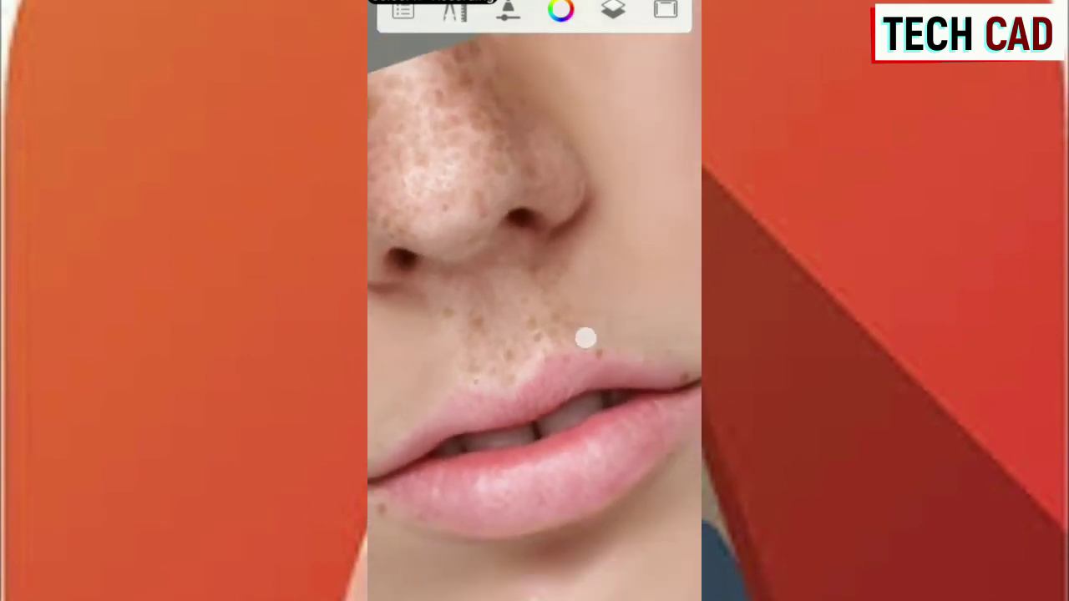
drag(541, 261, 526, 277)
click(500, 356)
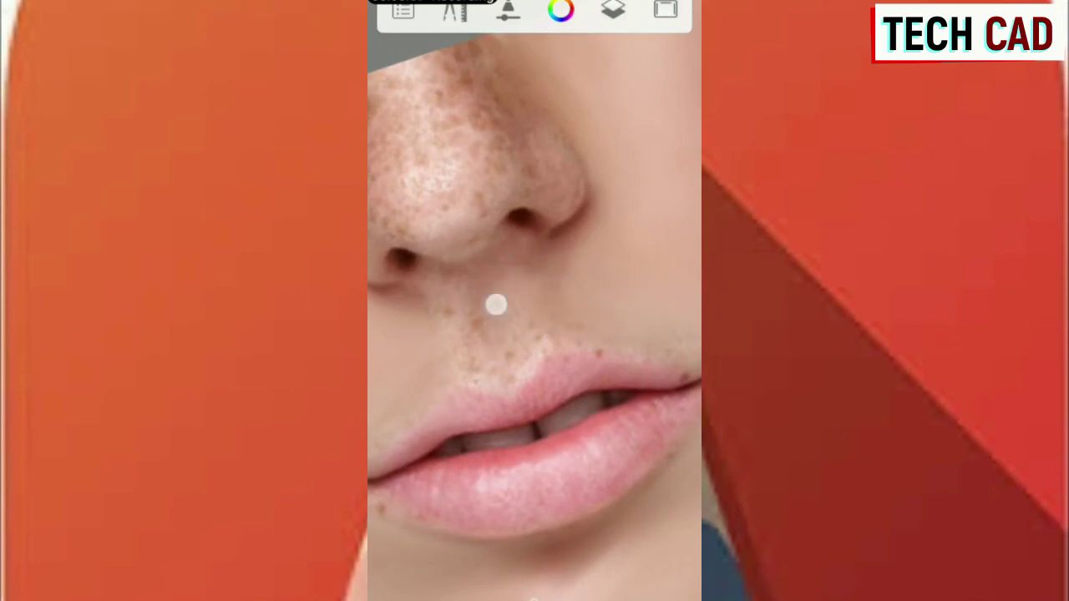
drag(531, 345, 527, 260)
mouse_move(483, 310)
mouse_down()
mouse_move(427, 296)
mouse_move(463, 269)
mouse_move(524, 259)
mouse_up()
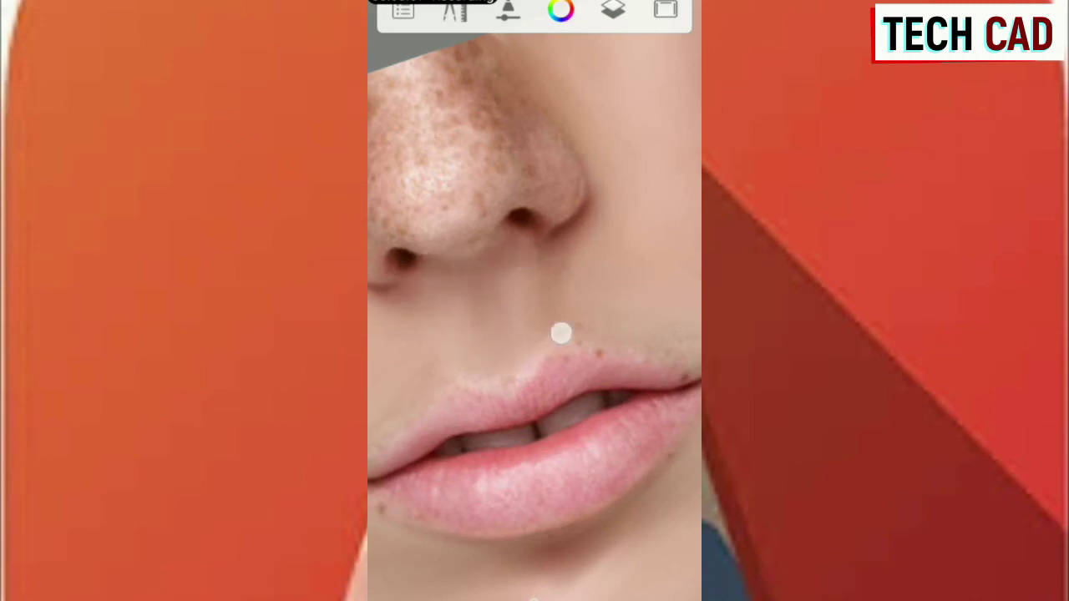
drag(567, 292, 569, 303)
scroll(506, 314, down, 5)
Step: Zoom in on the mouth and shrink the smudge brush to 10.8
scroll(507, 318, down, 2)
scroll(507, 319, down, 1)
scroll(524, 310, up, 2)
scroll(519, 320, up, 3)
scroll(516, 324, up, 1)
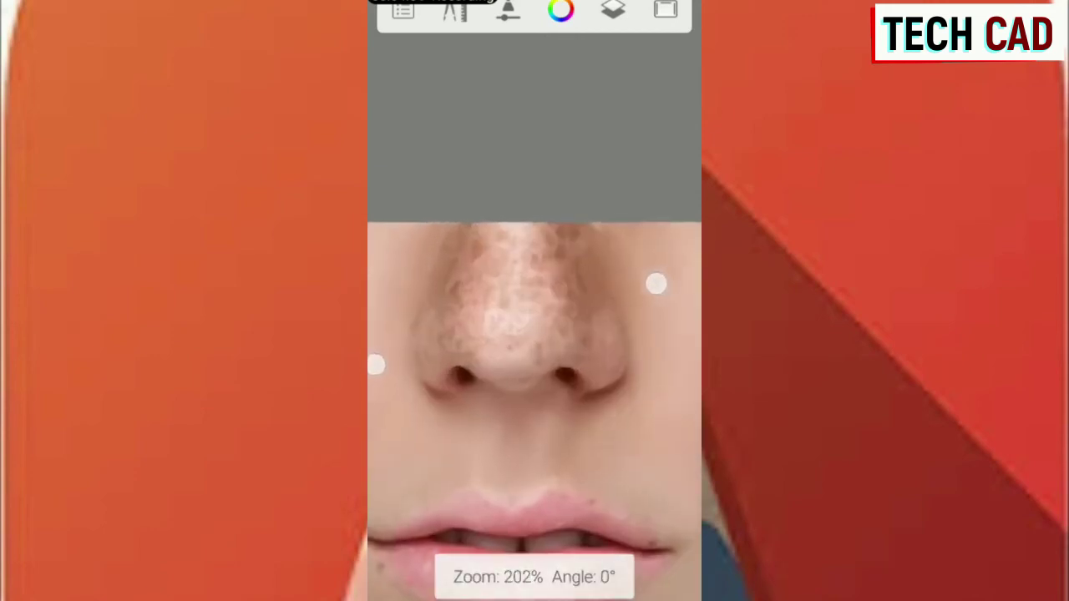
scroll(507, 309, down, 2)
scroll(505, 276, up, 2)
scroll(512, 285, up, 2)
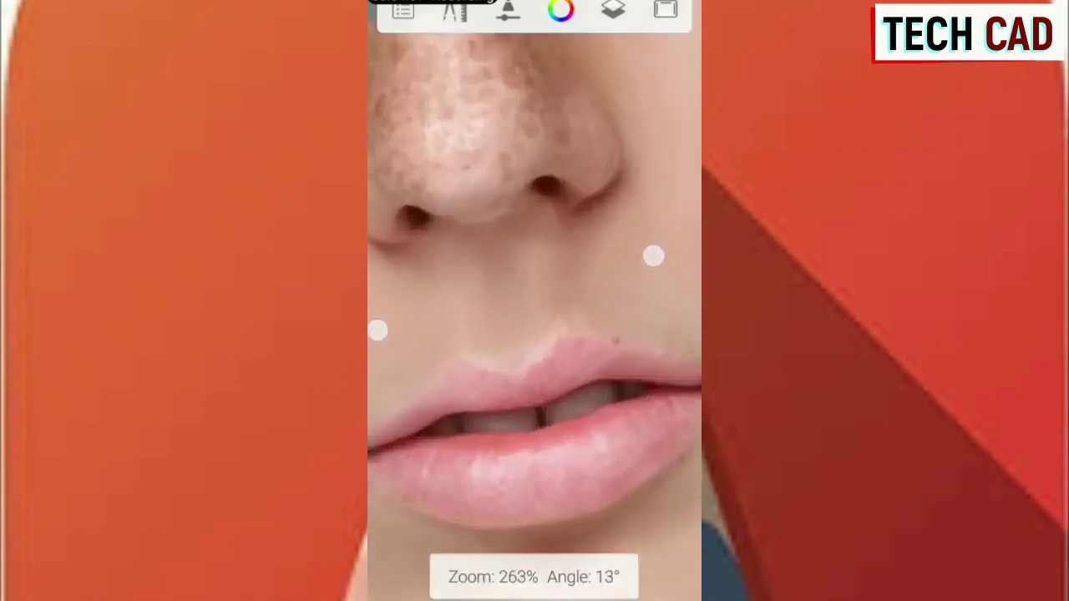
scroll(516, 293, down, 1)
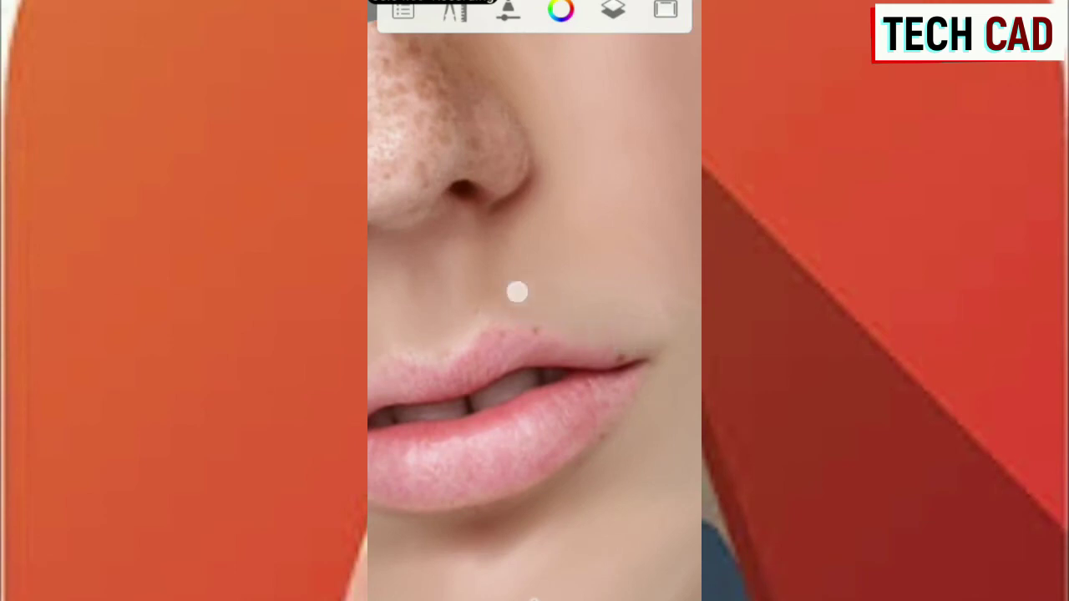
scroll(563, 317, up, 2)
scroll(529, 298, up, 2)
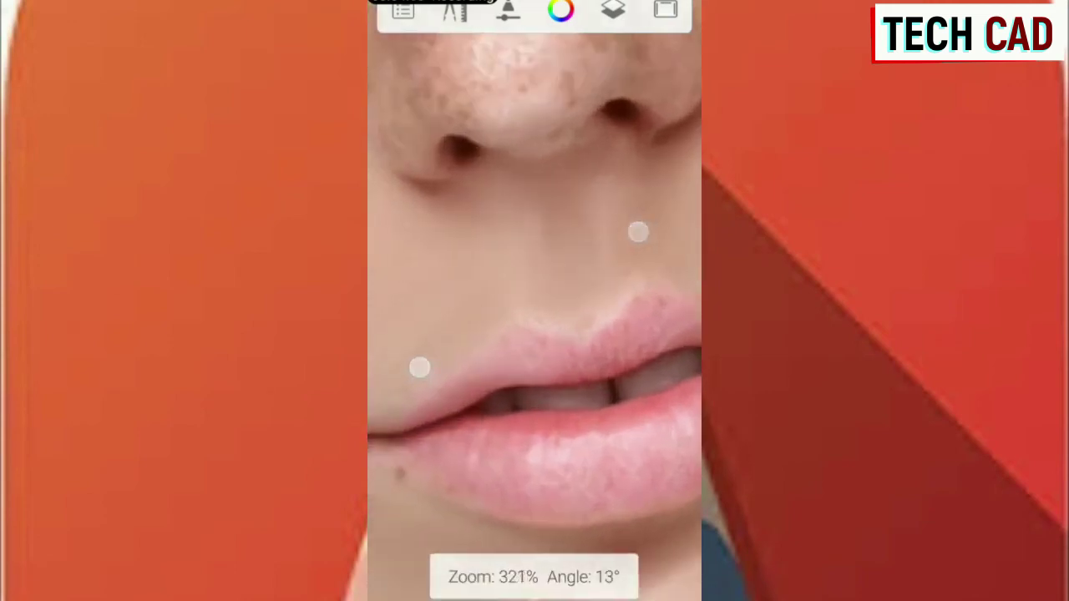
scroll(494, 317, down, 2)
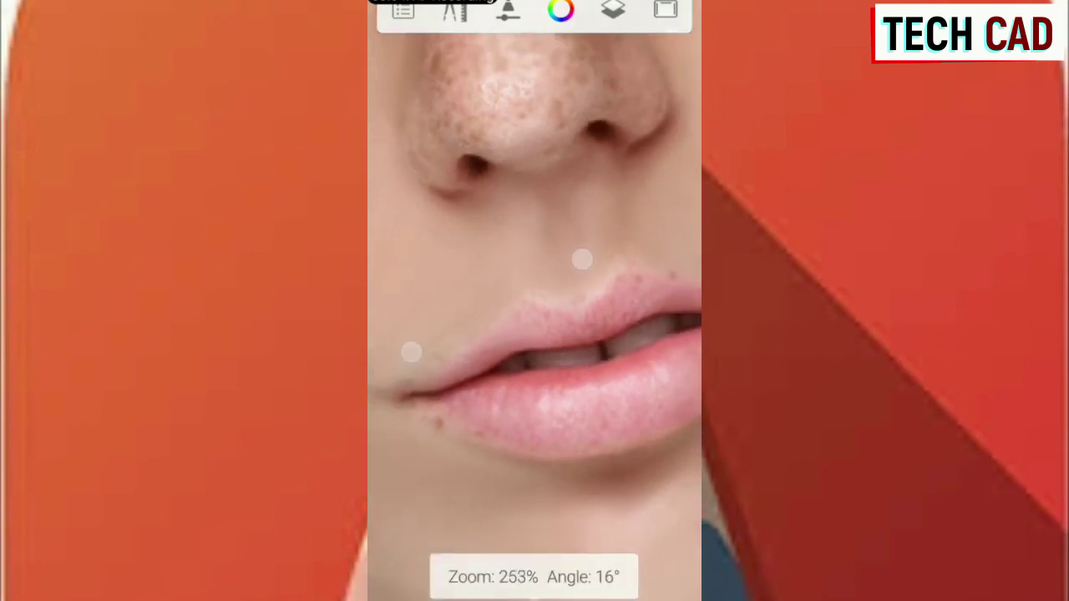
scroll(496, 303, down, 1)
click(601, 265)
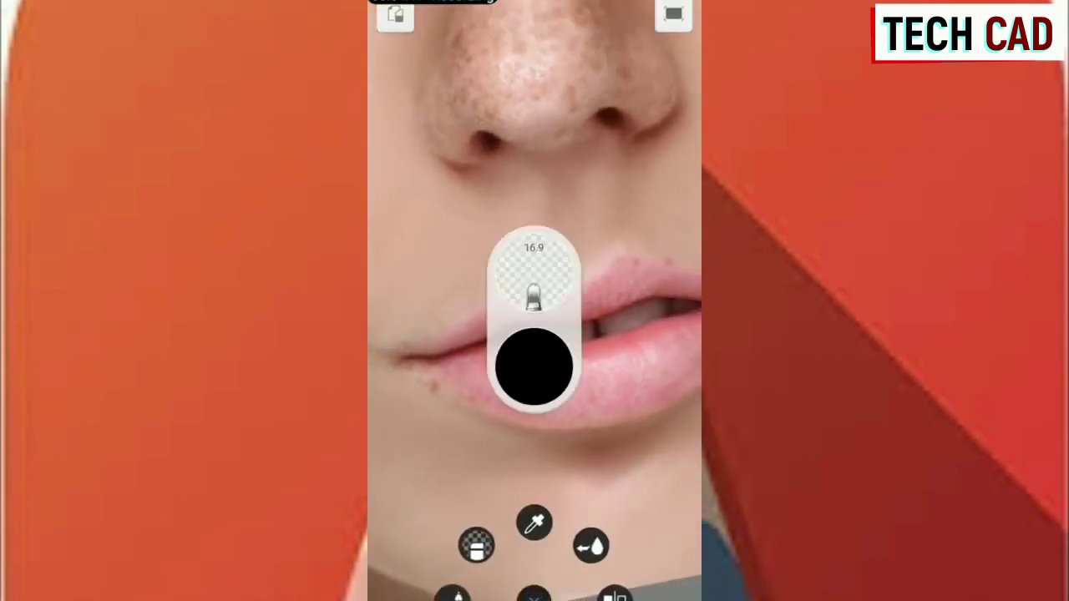
mouse_move(567, 293)
mouse_down()
mouse_move(437, 351)
mouse_move(482, 369)
mouse_up()
Step: Smooth the freckles and shading across the lower lip
scroll(608, 341, up, 1)
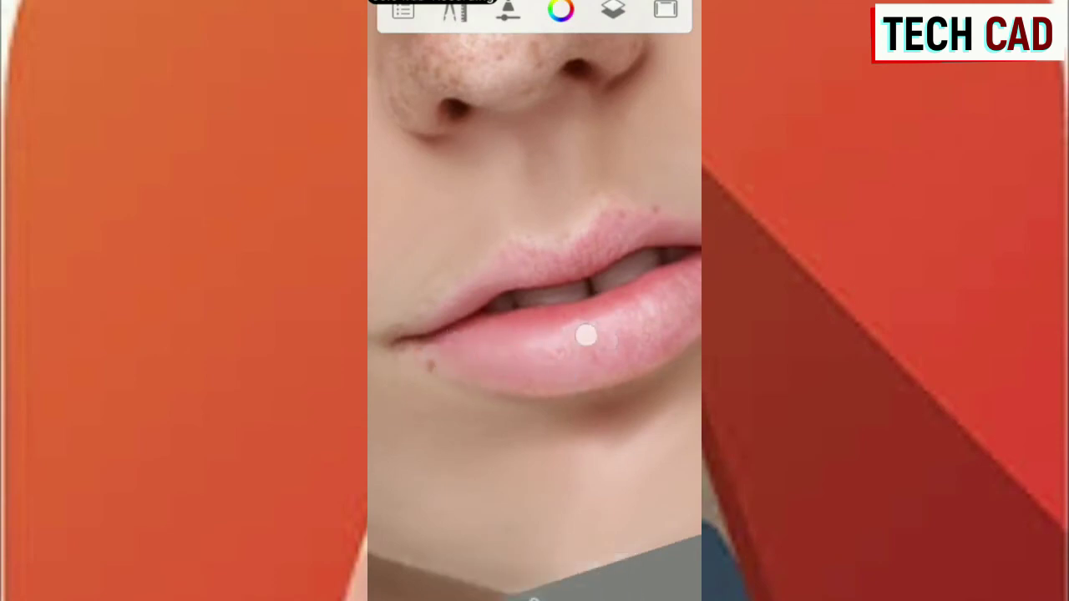
drag(481, 351, 441, 358)
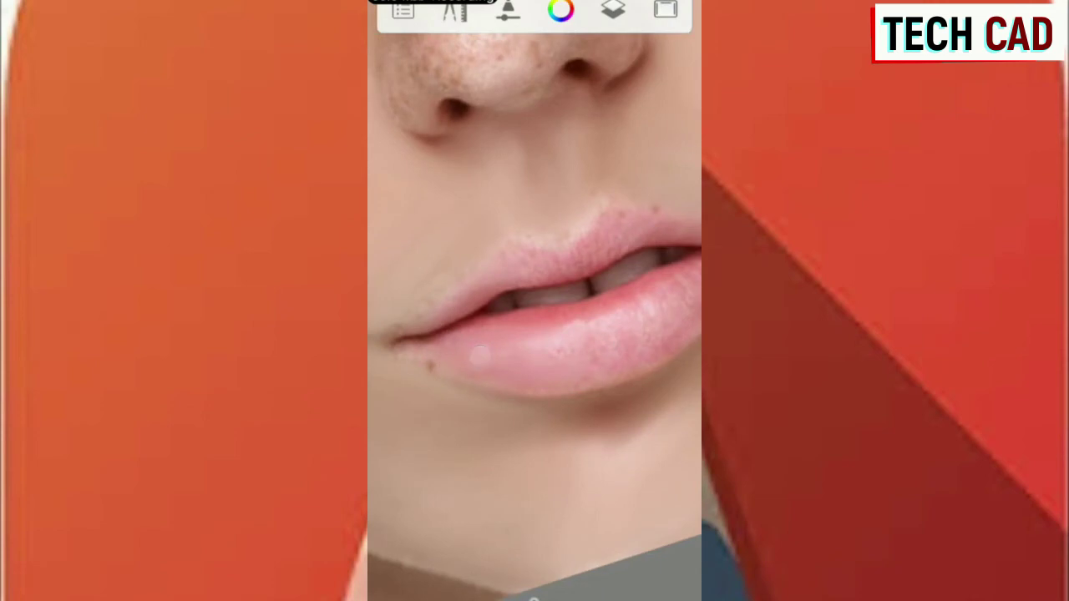
mouse_move(603, 391)
mouse_down()
mouse_move(579, 337)
mouse_move(629, 308)
mouse_up()
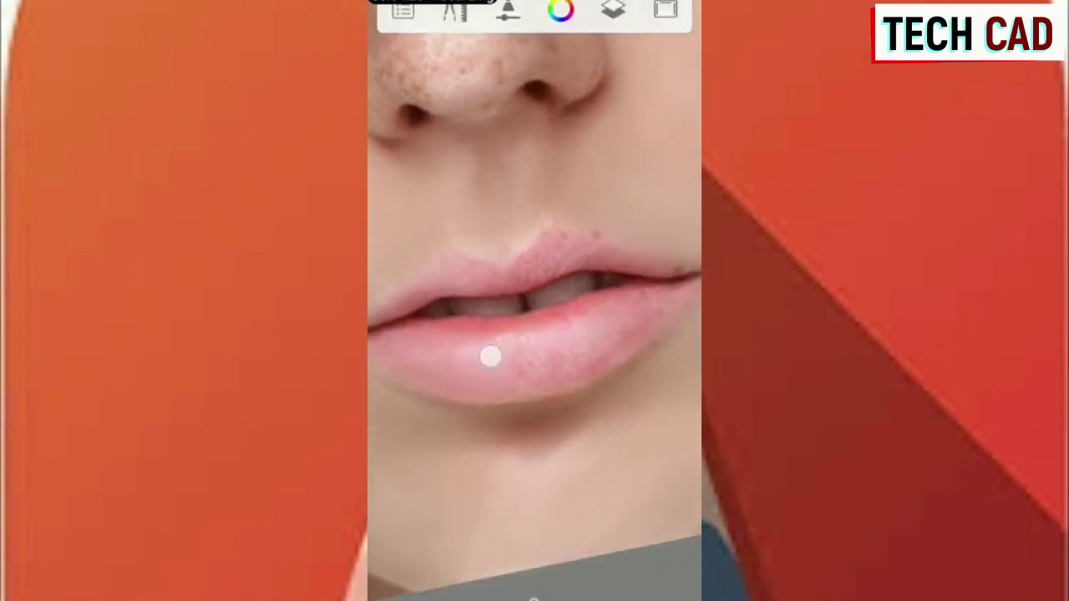
mouse_move(588, 348)
mouse_down()
mouse_move(651, 340)
mouse_move(425, 385)
mouse_up()
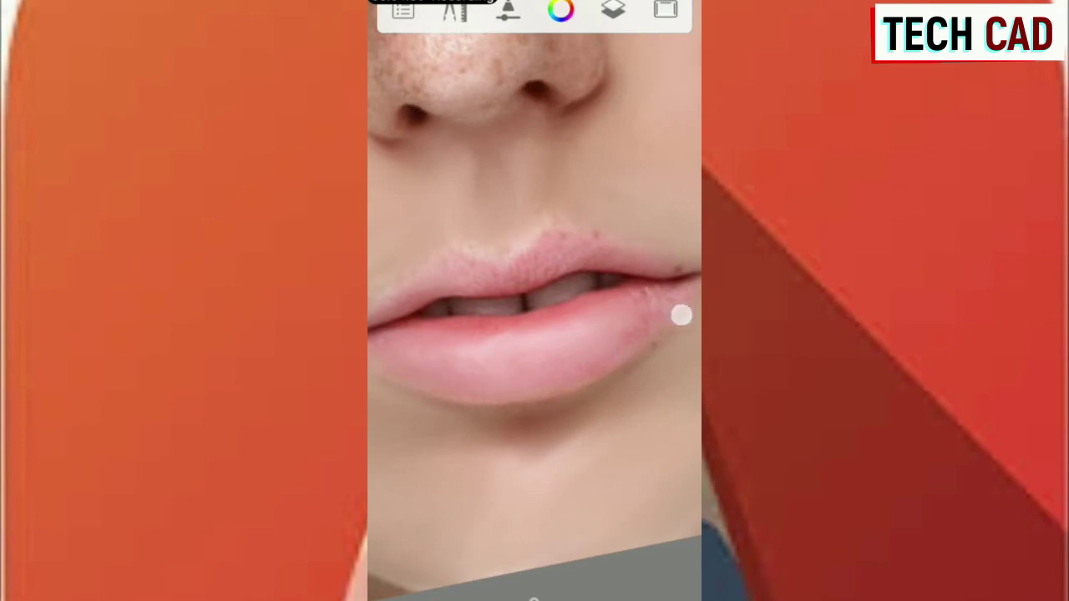
Step: Smooth the texture on the upper lip, then zoom out to the nose and lips
mouse_move(638, 354)
mouse_down()
mouse_move(493, 296)
mouse_move(580, 309)
mouse_move(519, 288)
mouse_move(556, 308)
mouse_up()
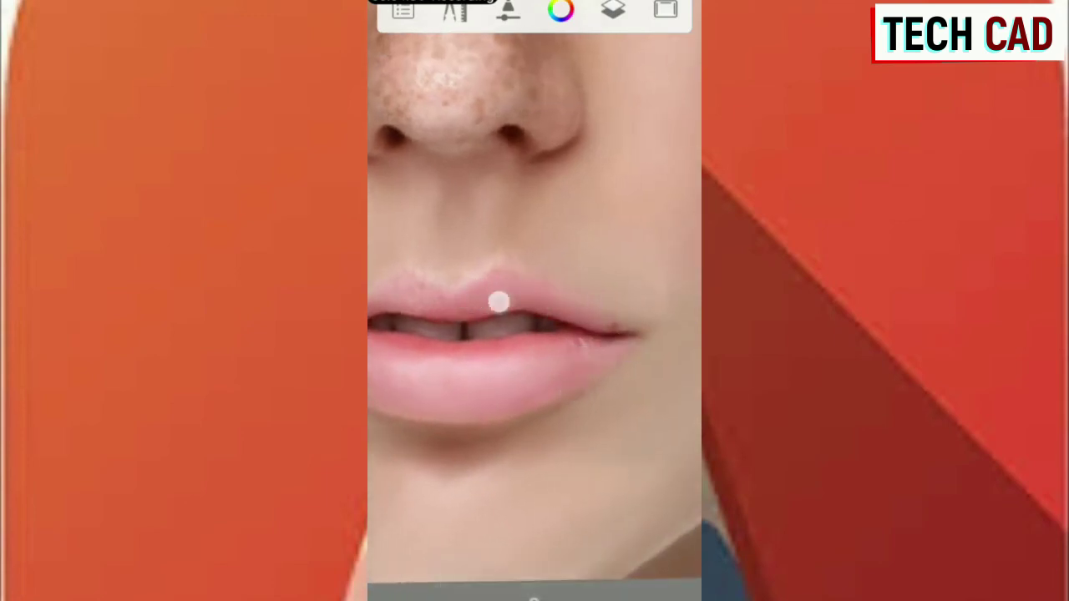
drag(451, 443, 437, 426)
mouse_move(590, 244)
mouse_down()
mouse_move(605, 314)
mouse_move(573, 287)
mouse_move(570, 310)
mouse_move(609, 310)
mouse_move(482, 303)
mouse_up()
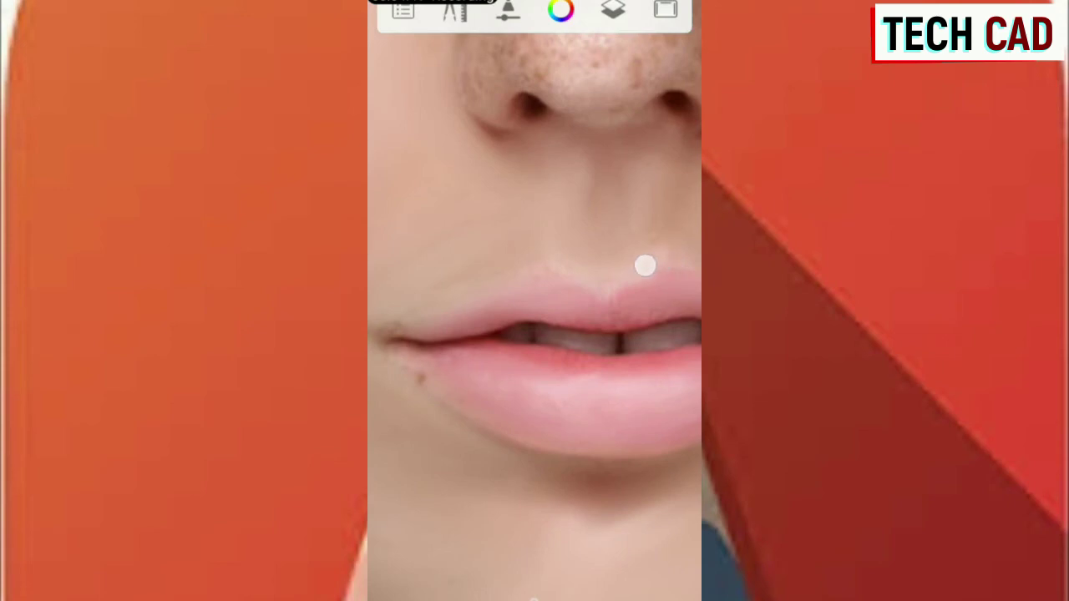
drag(487, 273, 621, 234)
drag(422, 406, 376, 388)
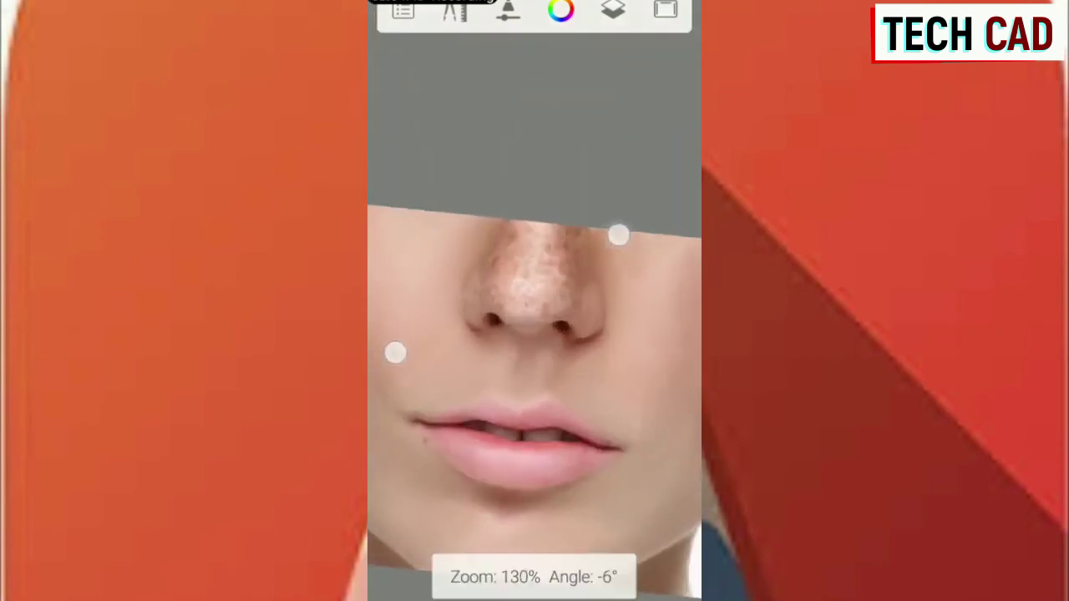
Step: Zoom in on the freckled nose and preview the smudge brush size
drag(621, 234, 644, 279)
drag(376, 389, 386, 365)
drag(588, 308, 608, 291)
drag(424, 373, 403, 389)
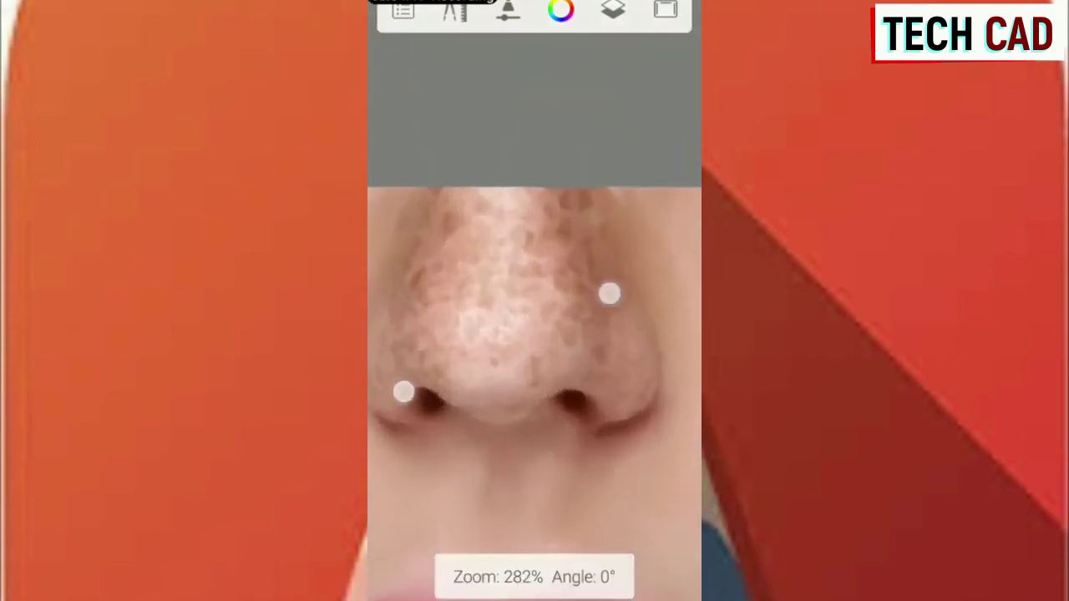
click(565, 293)
click(623, 301)
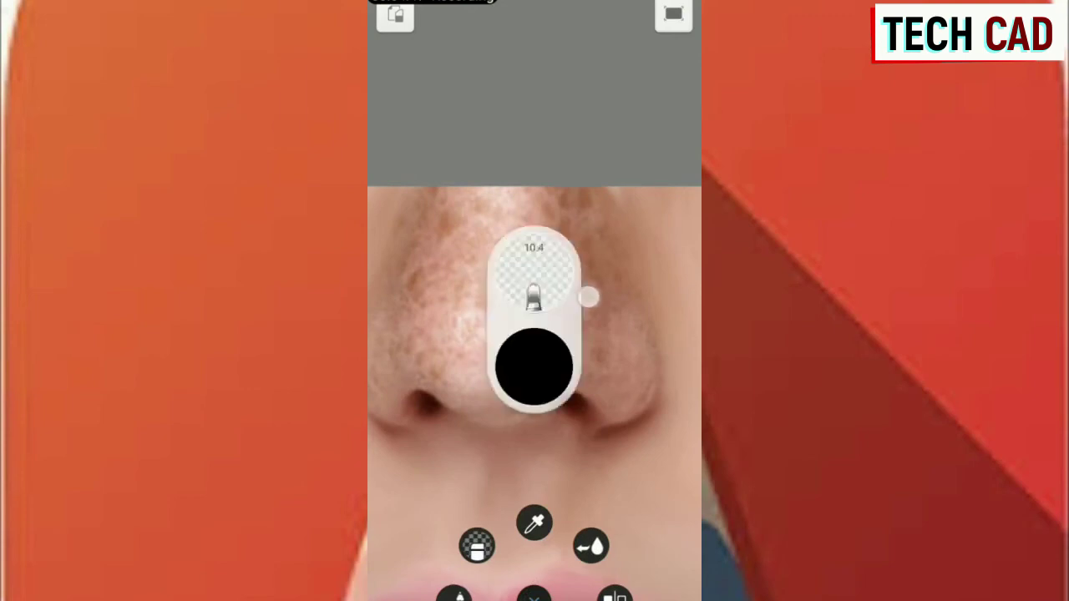
click(505, 377)
Step: Smudge away the freckles along the right side of the nose and the right nostril
drag(624, 334, 623, 317)
click(620, 401)
click(642, 324)
click(615, 413)
click(641, 367)
click(640, 332)
click(599, 208)
click(614, 373)
click(616, 340)
click(607, 357)
click(573, 264)
click(578, 227)
click(586, 315)
click(583, 211)
click(596, 299)
drag(599, 294, 602, 313)
click(620, 410)
click(638, 343)
click(599, 204)
click(628, 410)
click(641, 375)
click(604, 211)
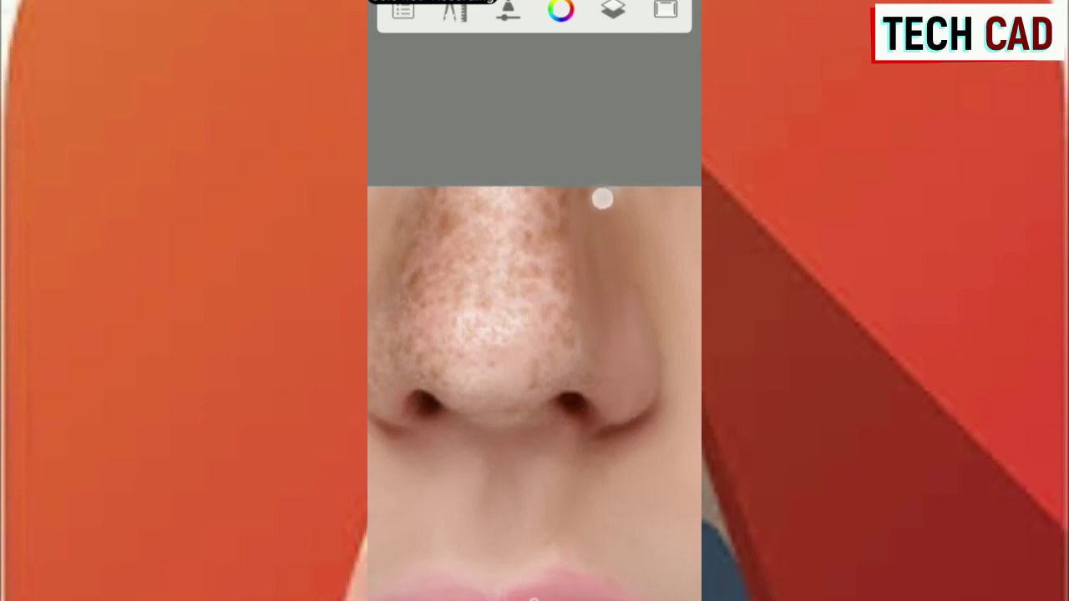
click(574, 347)
Step: Smudge the freckles on the middle and upper nose
click(540, 389)
click(557, 375)
click(596, 380)
click(562, 307)
click(572, 208)
click(590, 333)
click(580, 206)
click(572, 364)
click(603, 352)
click(580, 202)
Step: Zoom closer on the left side and blend freckles on the left nose wing and nostril
drag(536, 371, 479, 398)
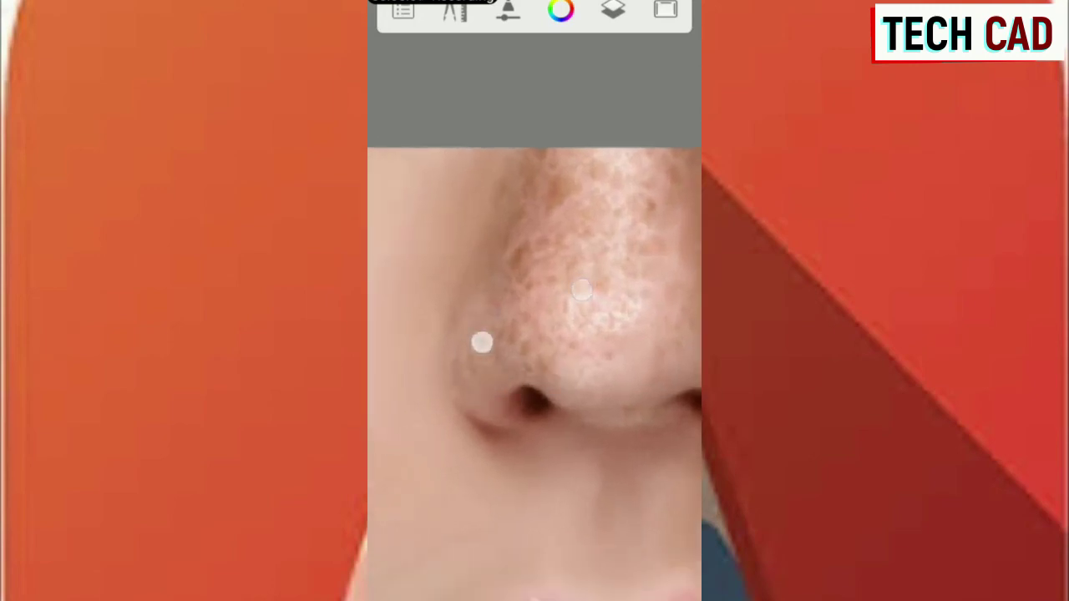
click(478, 400)
click(465, 328)
click(479, 394)
click(456, 346)
click(486, 401)
click(464, 364)
click(537, 176)
click(493, 343)
click(542, 159)
click(558, 145)
click(512, 365)
click(557, 183)
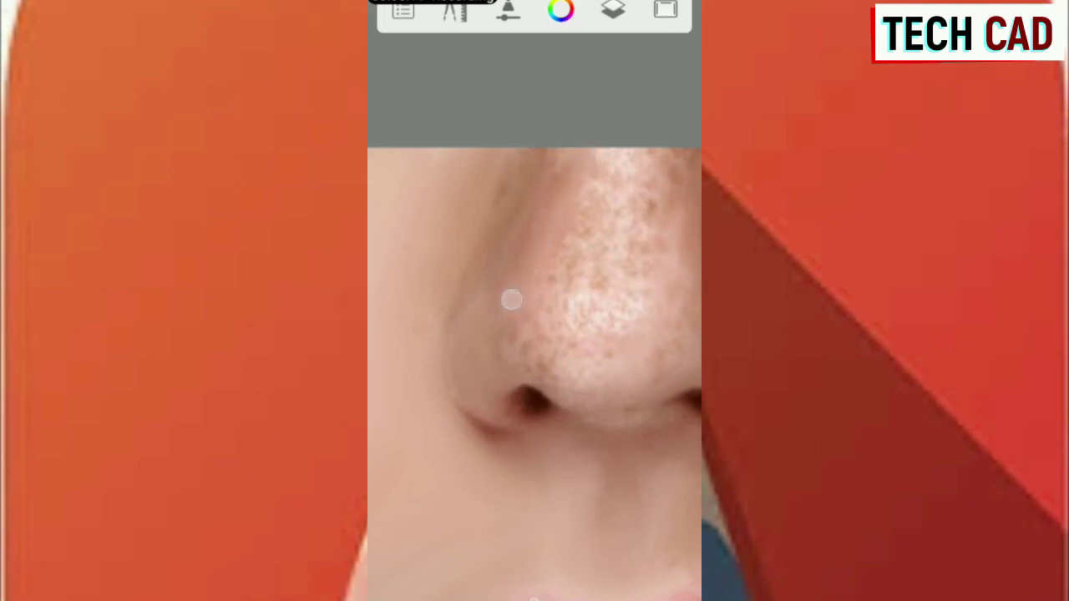
click(470, 318)
click(563, 369)
click(540, 353)
Step: Set the smudge brush to size 14.8 and blend the nose tip and bridge
scroll(511, 367, down, 2)
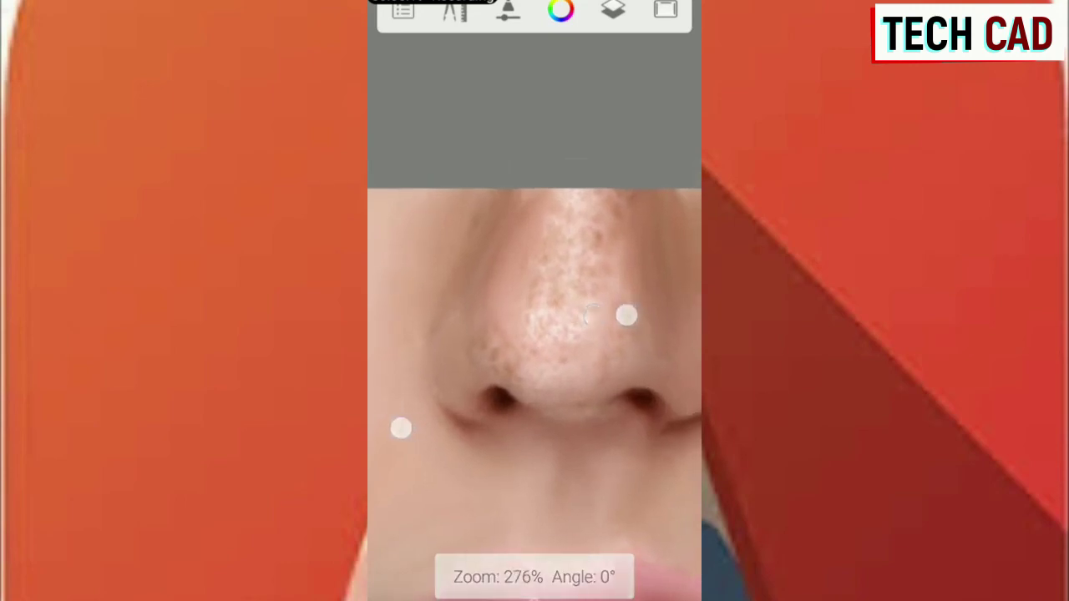
scroll(513, 371, down, 1)
drag(535, 276, 654, 292)
click(552, 305)
click(570, 350)
click(589, 222)
click(590, 272)
click(605, 335)
click(556, 375)
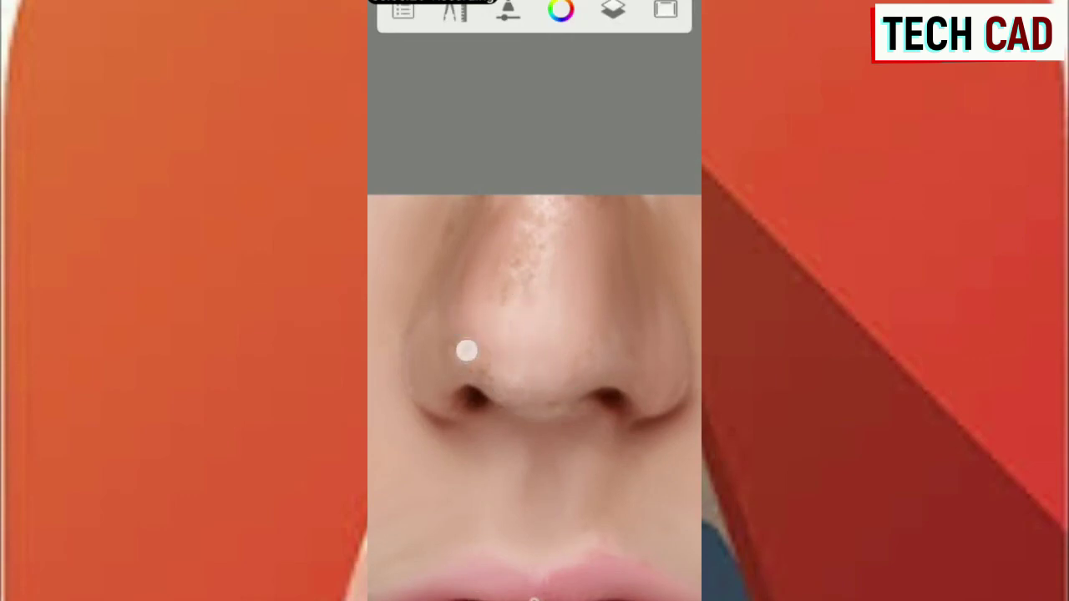
Step: Smooth the remaining freckles and leftover spots on the nose bridge and upper nose
click(550, 198)
drag(572, 180, 561, 223)
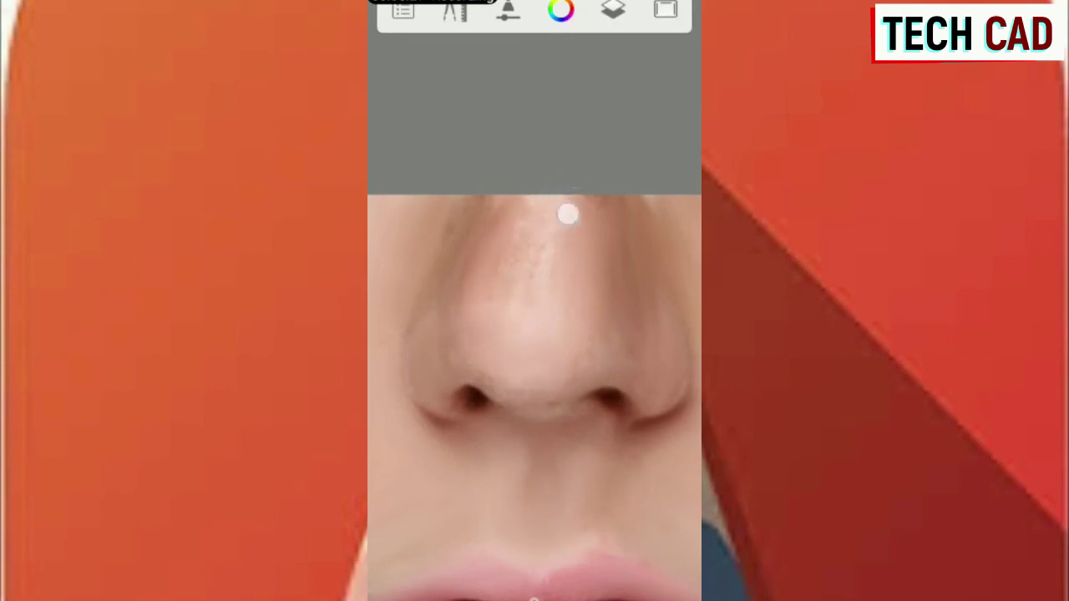
click(540, 179)
click(494, 219)
drag(524, 166, 520, 188)
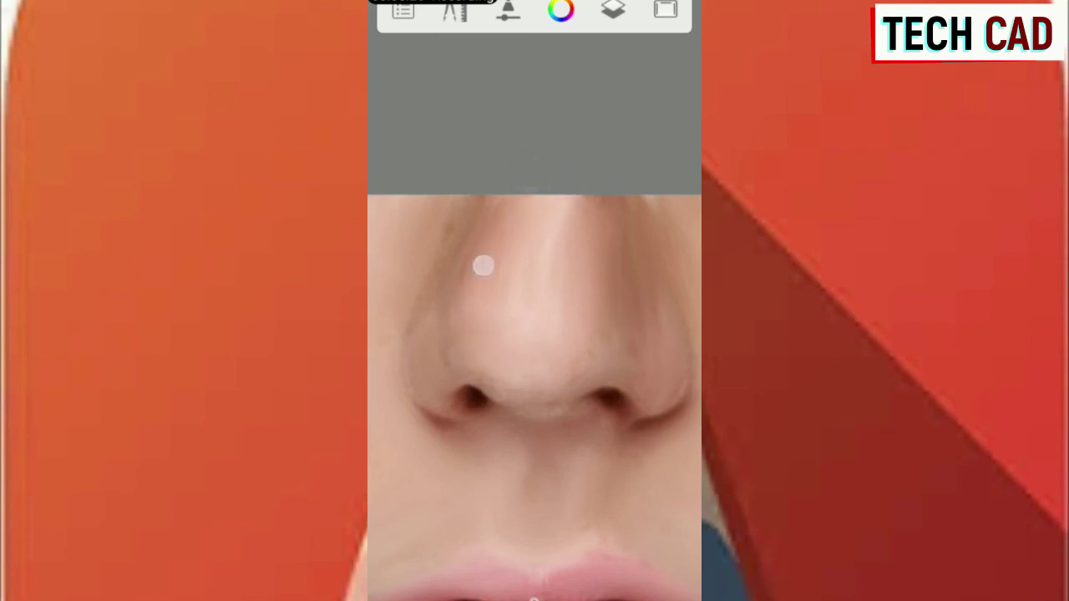
click(454, 337)
click(539, 172)
click(493, 251)
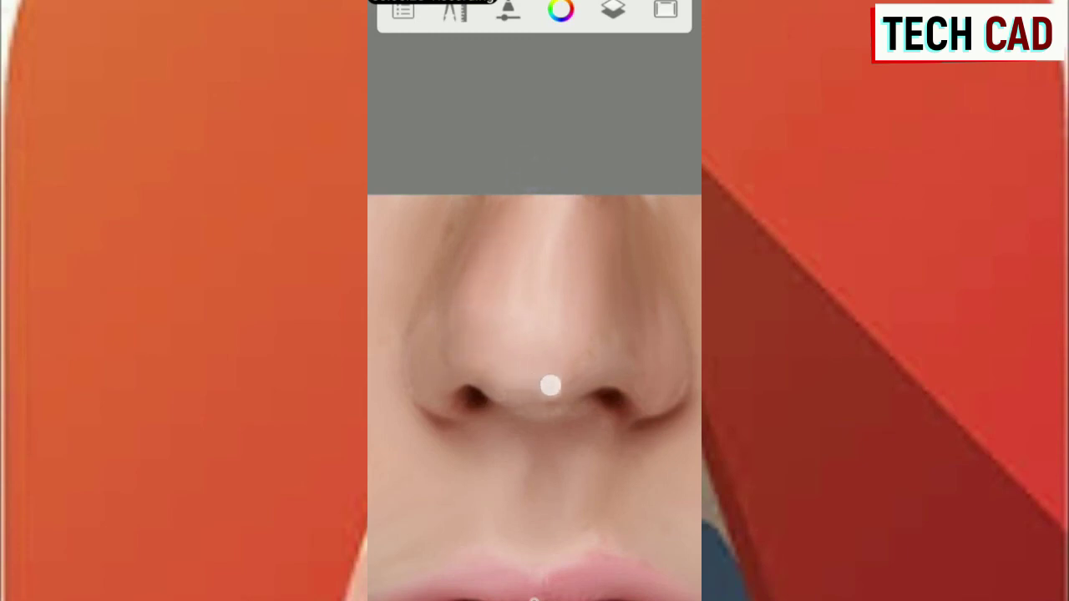
mouse_move(622, 254)
mouse_down()
mouse_move(624, 209)
mouse_move(608, 152)
mouse_up()
drag(583, 231, 608, 170)
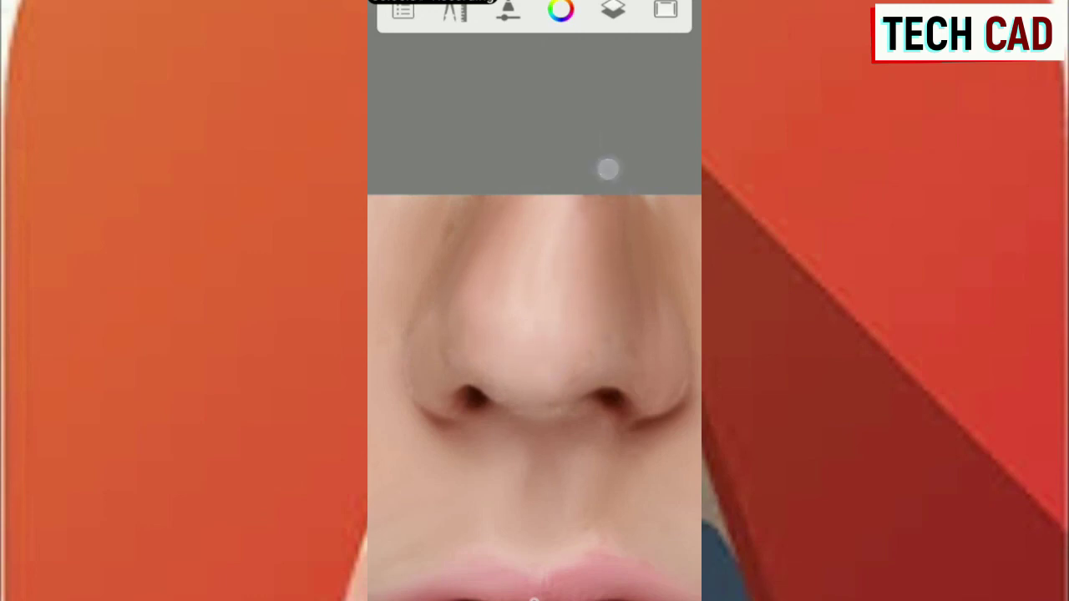
scroll(522, 350, down, 3)
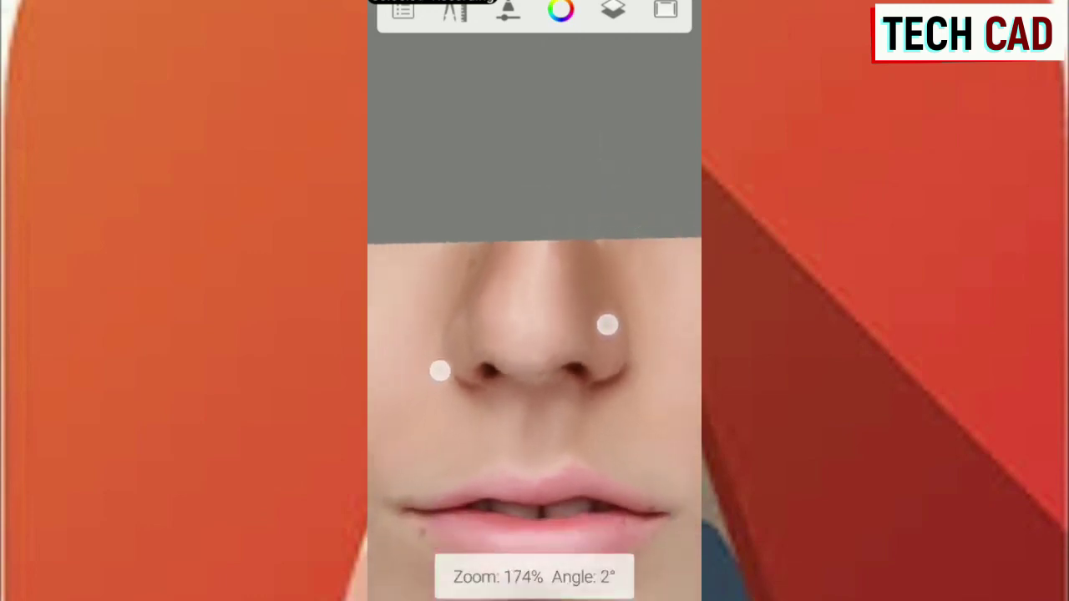
Step: Zoom out to show the whole lower face
scroll(522, 353, down, 2)
scroll(522, 351, down, 3)
scroll(527, 334, down, 1)
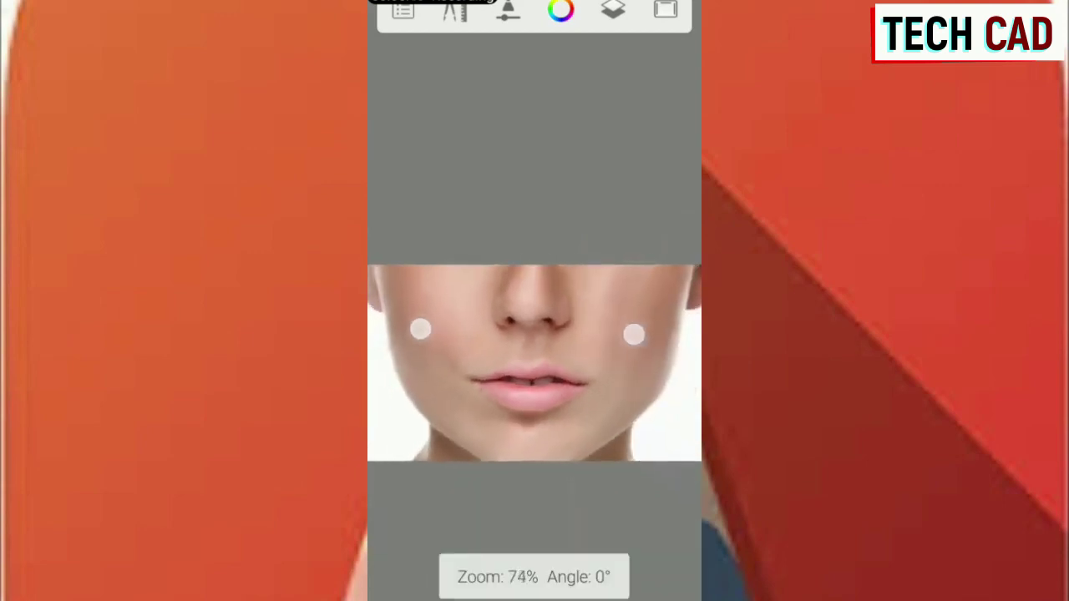
scroll(527, 333, down, 1)
scroll(524, 282, up, 5)
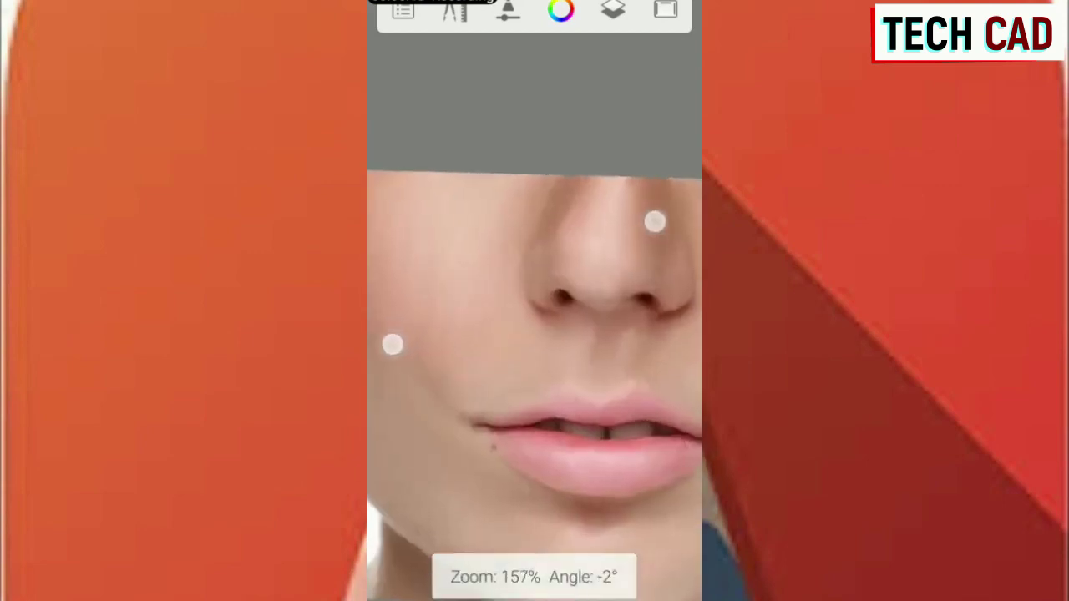
scroll(524, 283, up, 3)
scroll(525, 298, up, 1)
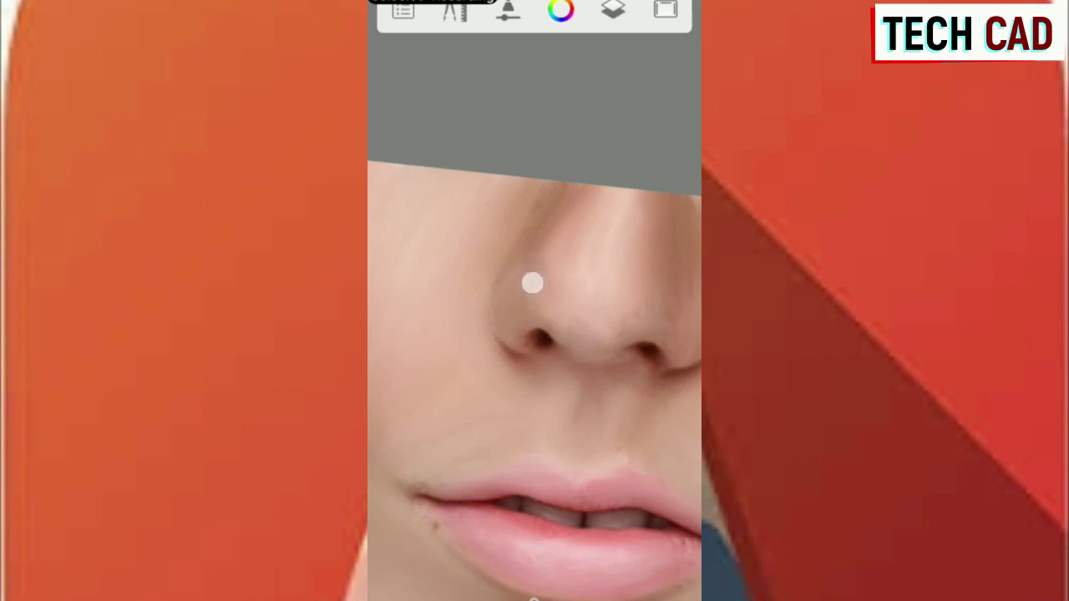
scroll(514, 308, down, 3)
scroll(515, 292, down, 1)
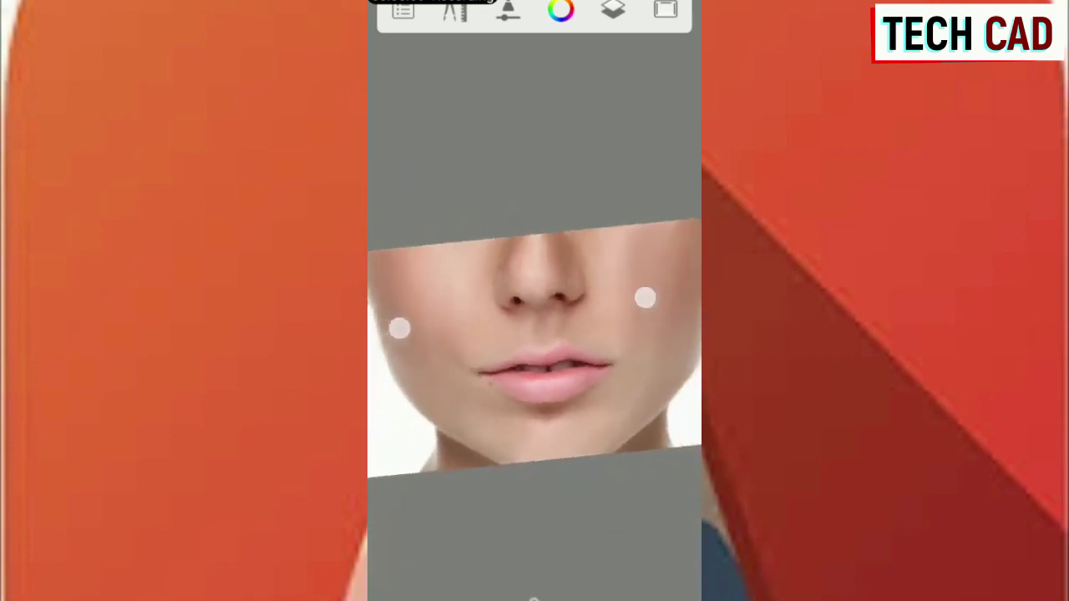
scroll(522, 313, down, 2)
scroll(522, 311, down, 1)
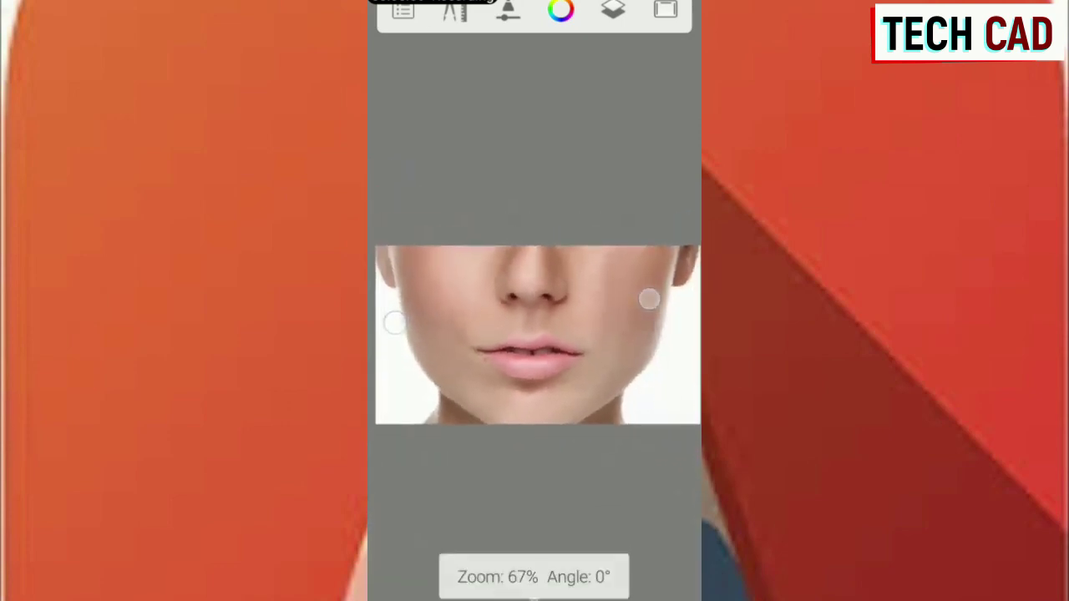
Step: Enlarge the smudge brush to 31.0 and smudge the cheek freckles
click(649, 299)
drag(533, 269, 534, 368)
click(455, 313)
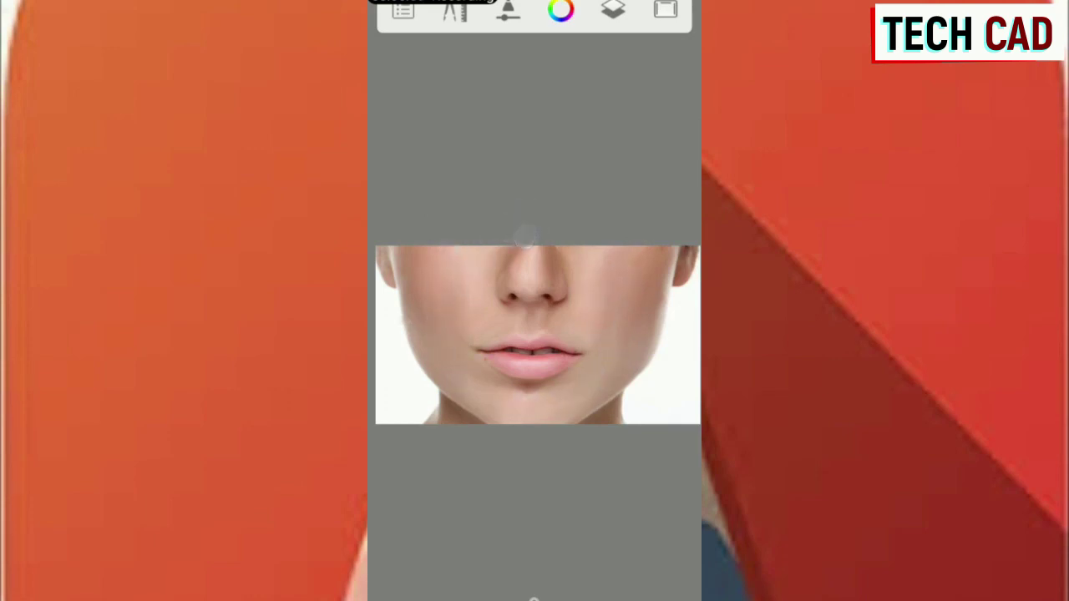
mouse_move(659, 327)
mouse_down()
mouse_move(668, 313)
mouse_move(647, 320)
mouse_move(666, 310)
mouse_move(617, 319)
mouse_move(677, 320)
mouse_move(602, 336)
mouse_move(615, 296)
mouse_move(616, 318)
mouse_move(663, 310)
mouse_move(651, 305)
mouse_up()
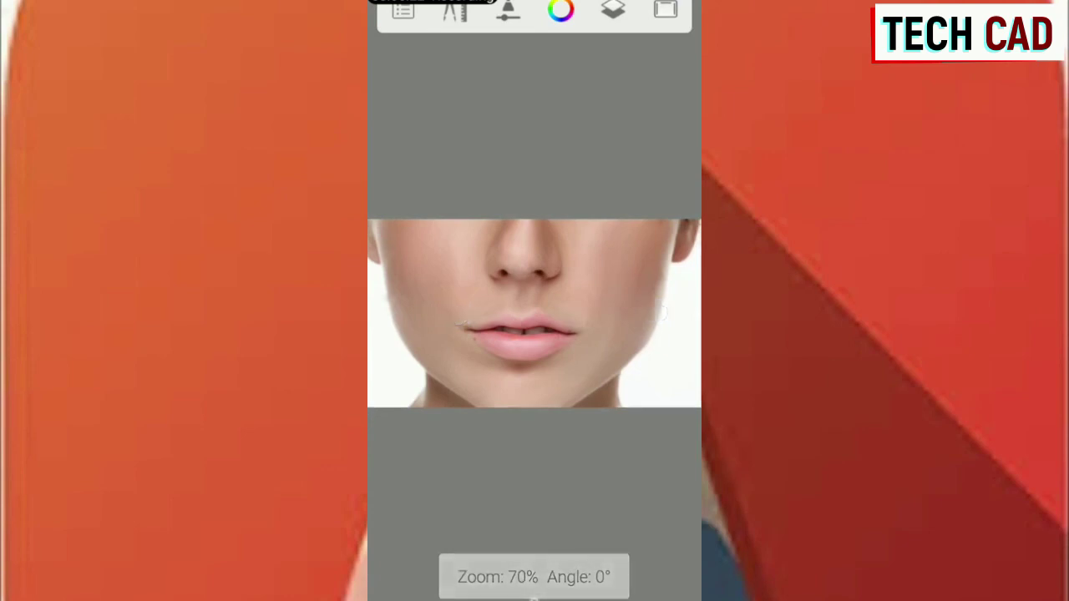
Step: Close the smudge brush settings and dismiss the tools panel
click(508, 10)
click(508, 10)
click(455, 10)
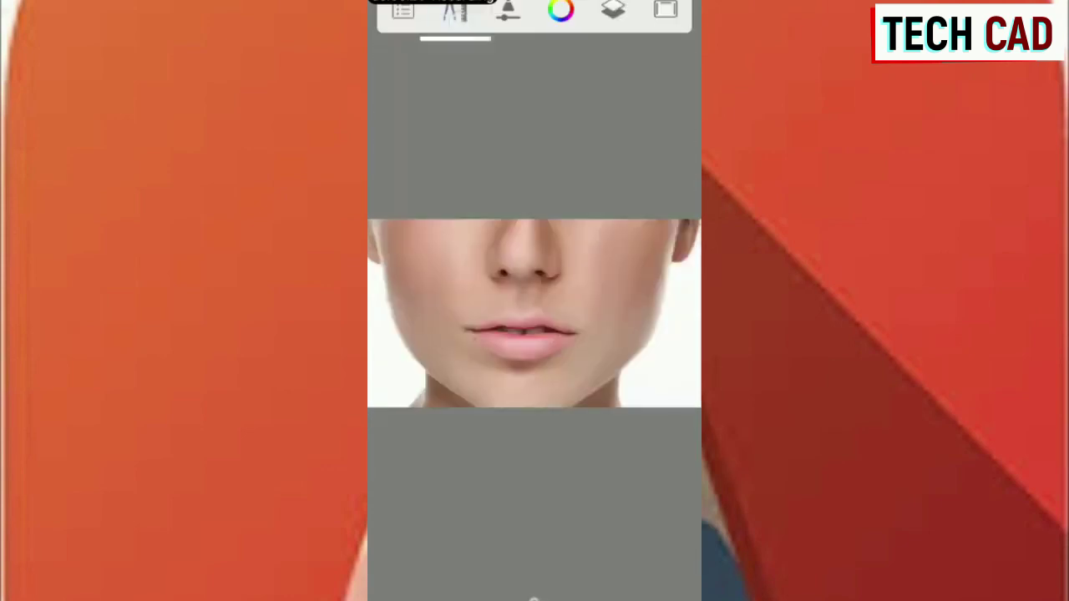
click(687, 127)
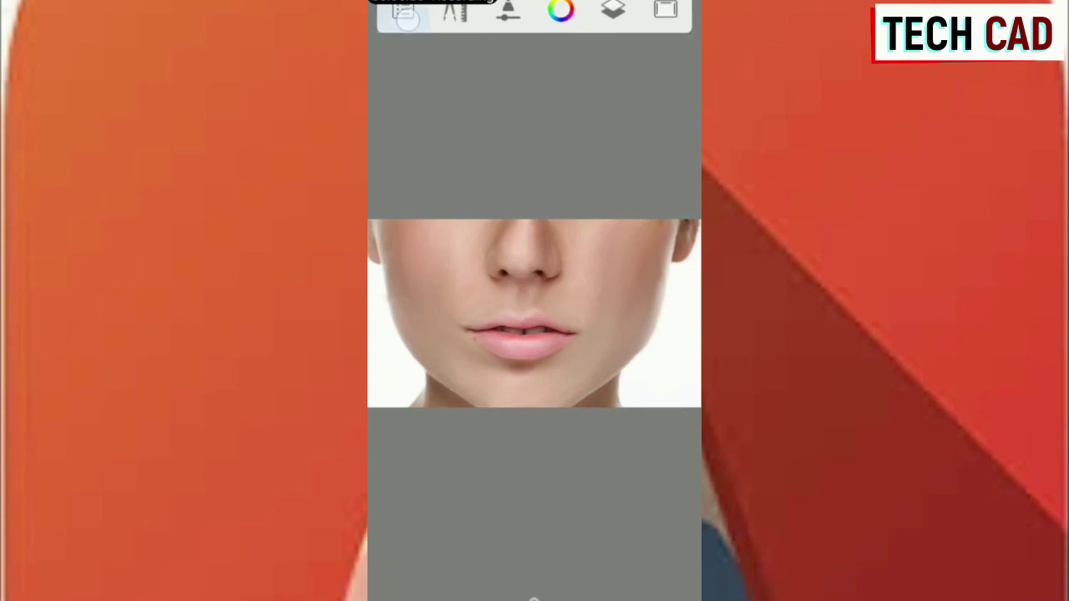
Step: Save the image to the device through the main menu's Share option
click(403, 12)
click(483, 359)
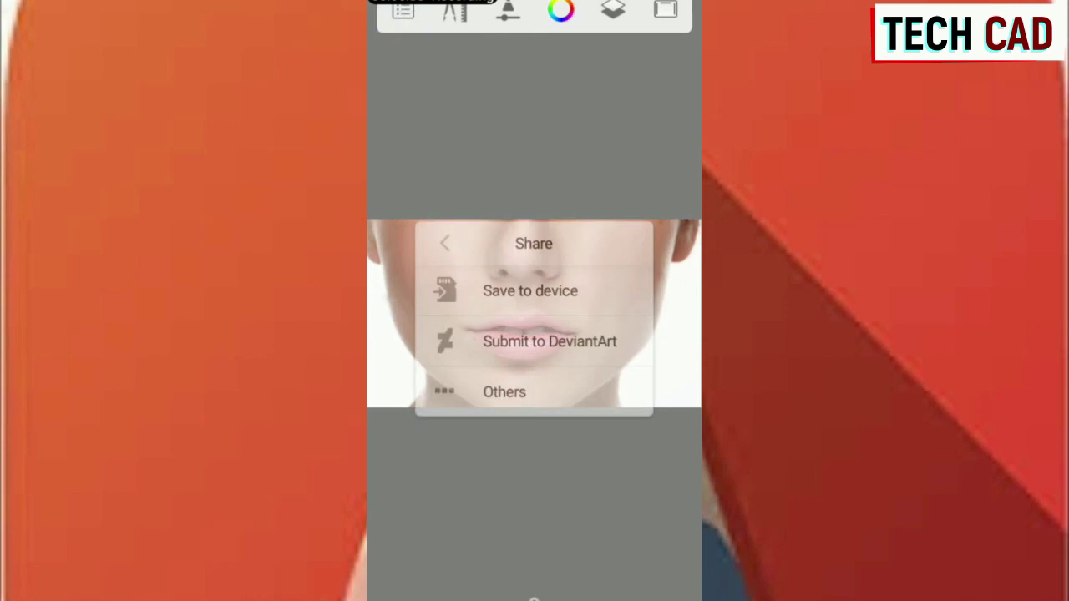
click(530, 291)
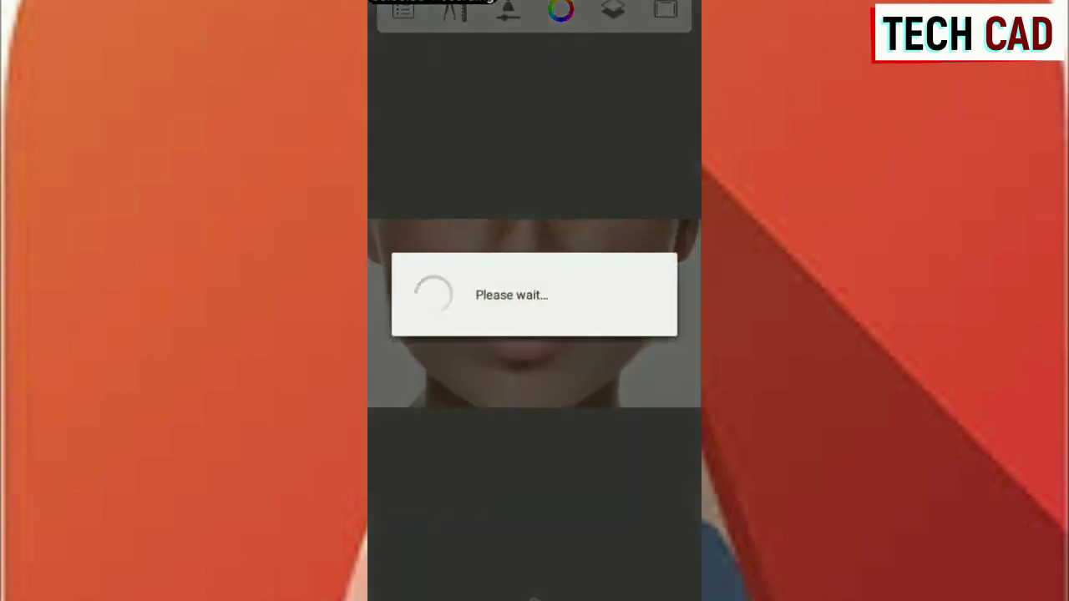